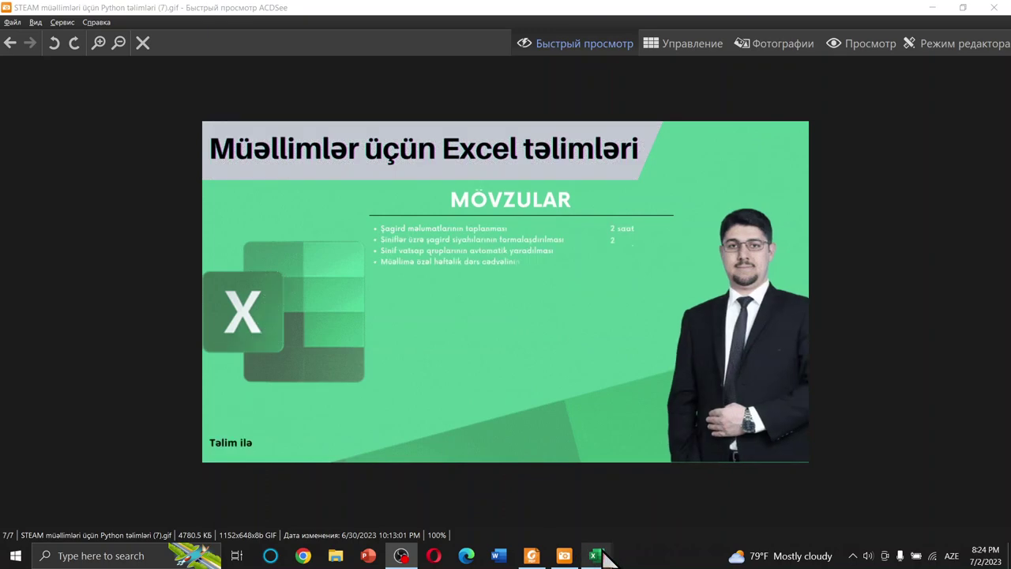
- Copy the student names in B3:B22 of sheet 7B and paste them at B3 of the Şablon sheet
mouse_move(607, 557)
mouse_move(617, 540)
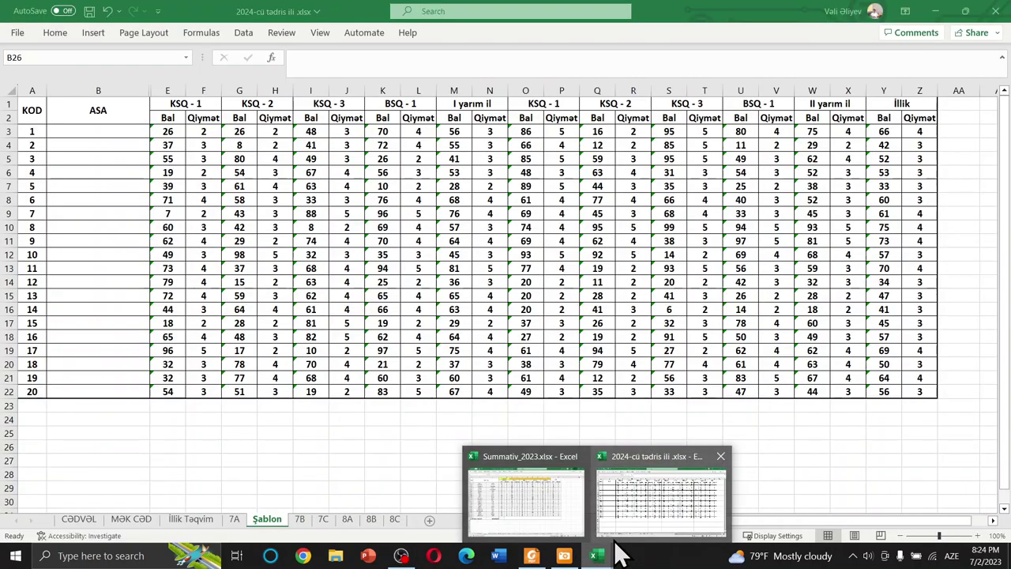
left_click(677, 501)
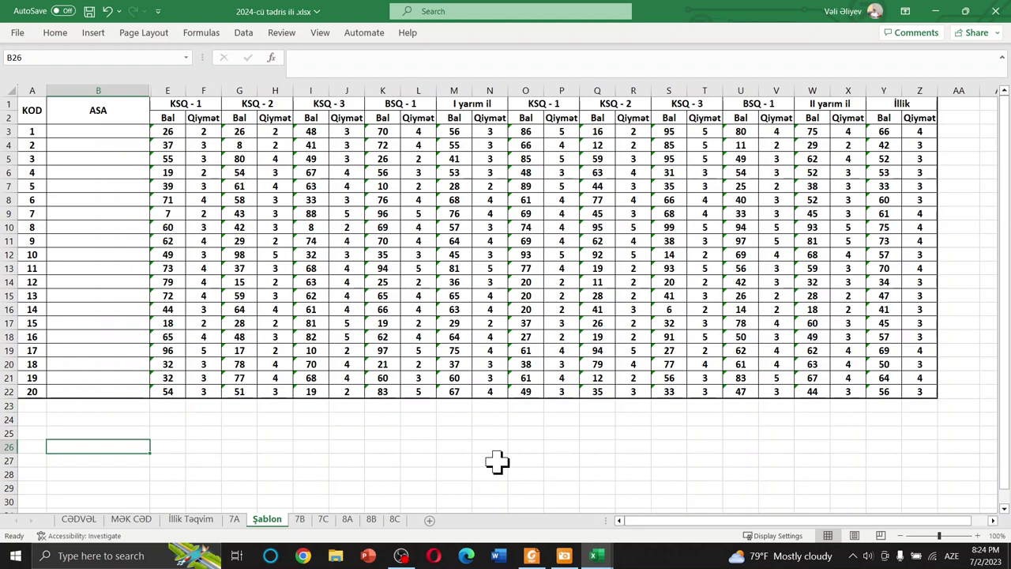
left_click(300, 518)
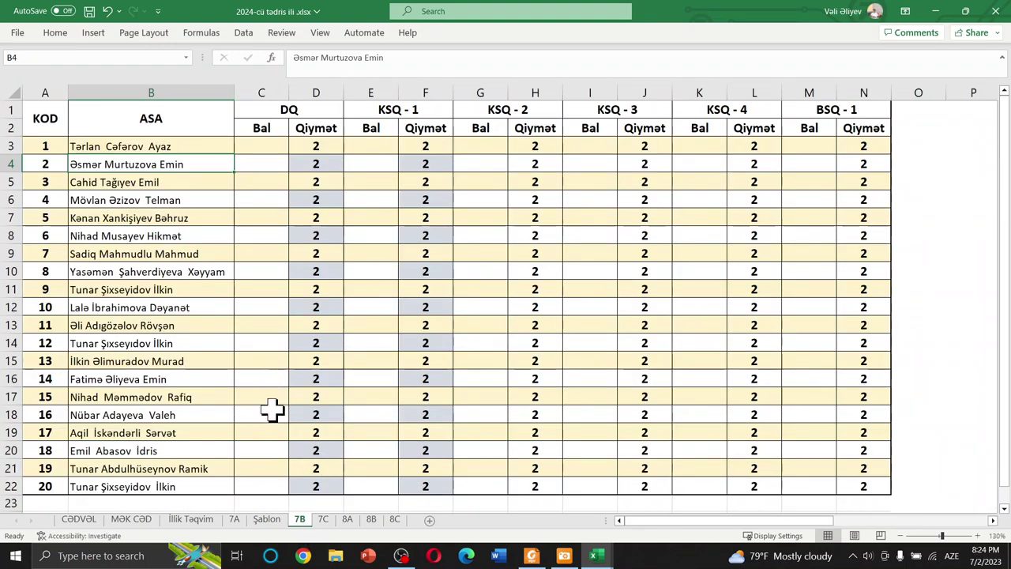
left_click_drag(165, 146, 140, 485)
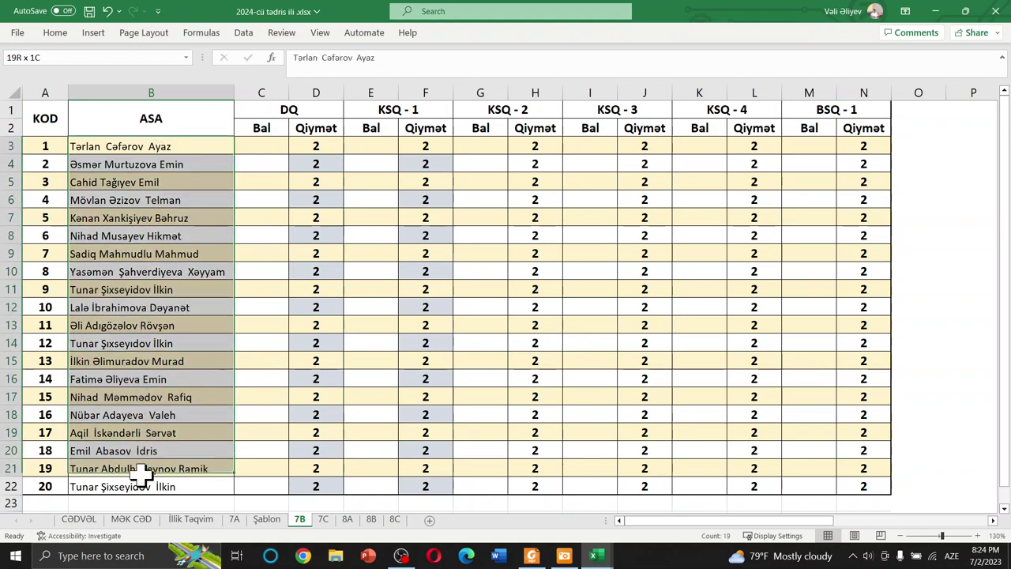
key("ctrl+c")
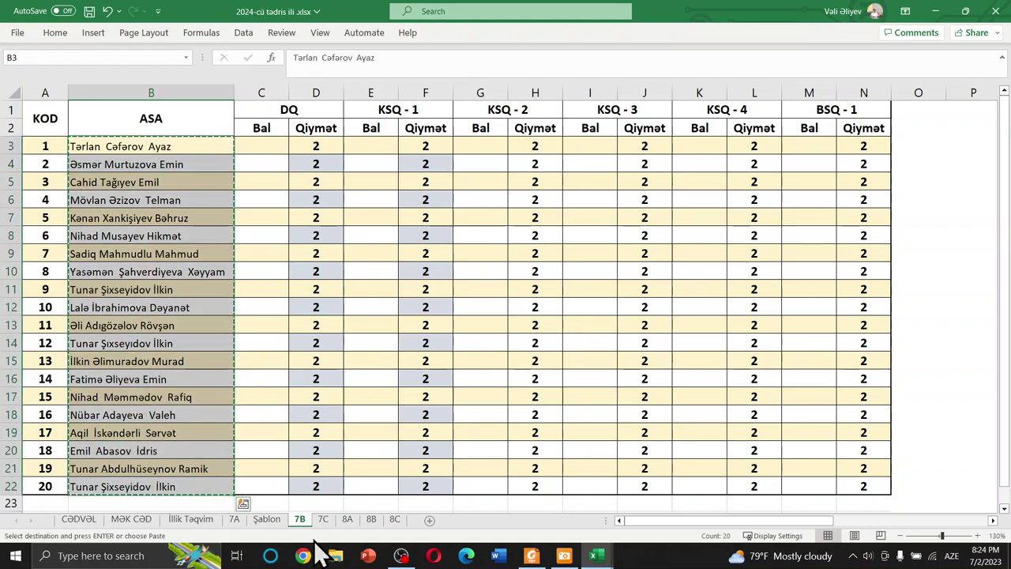
left_click(267, 522)
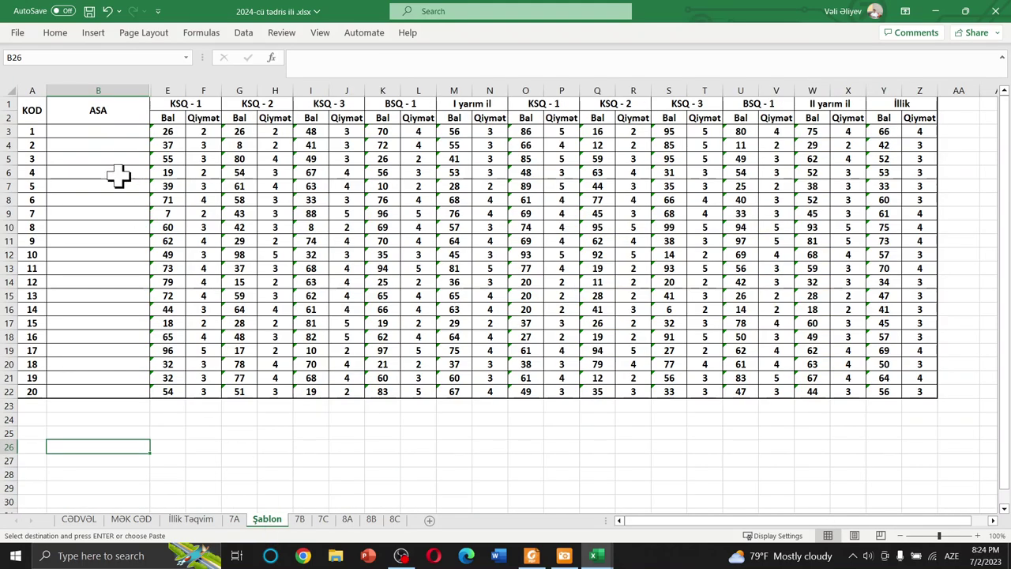
left_click(116, 132)
key("ctrl+v")
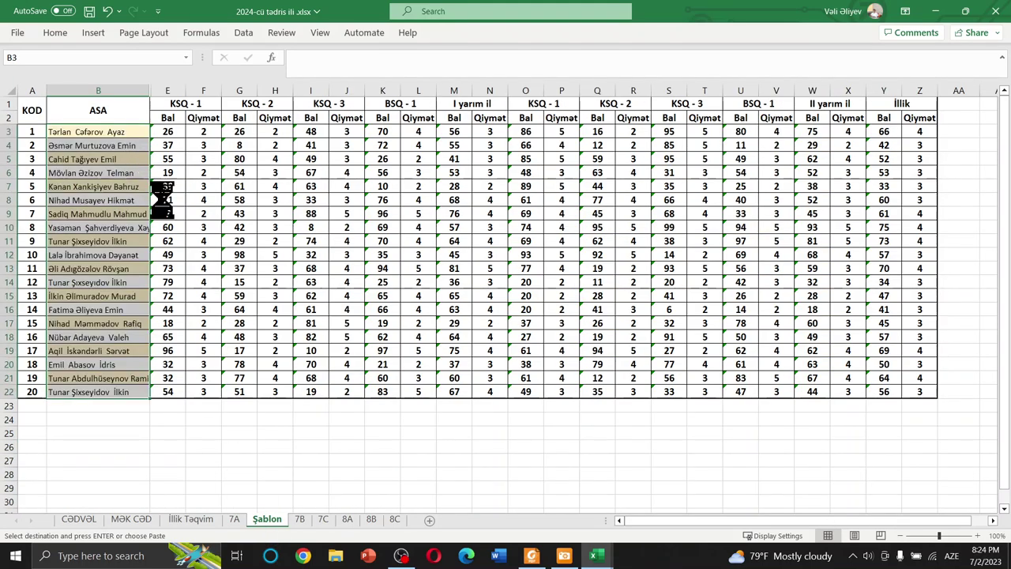
- Widen column B to fit the full student names and shrink the formula bar to one line
left_click_drag(145, 88, 170, 95)
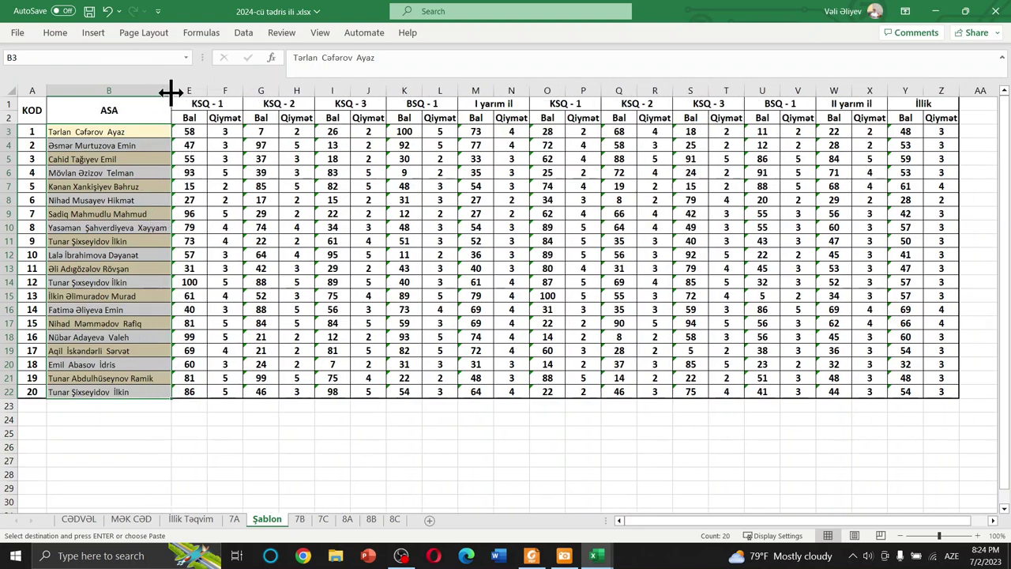
left_click(146, 364)
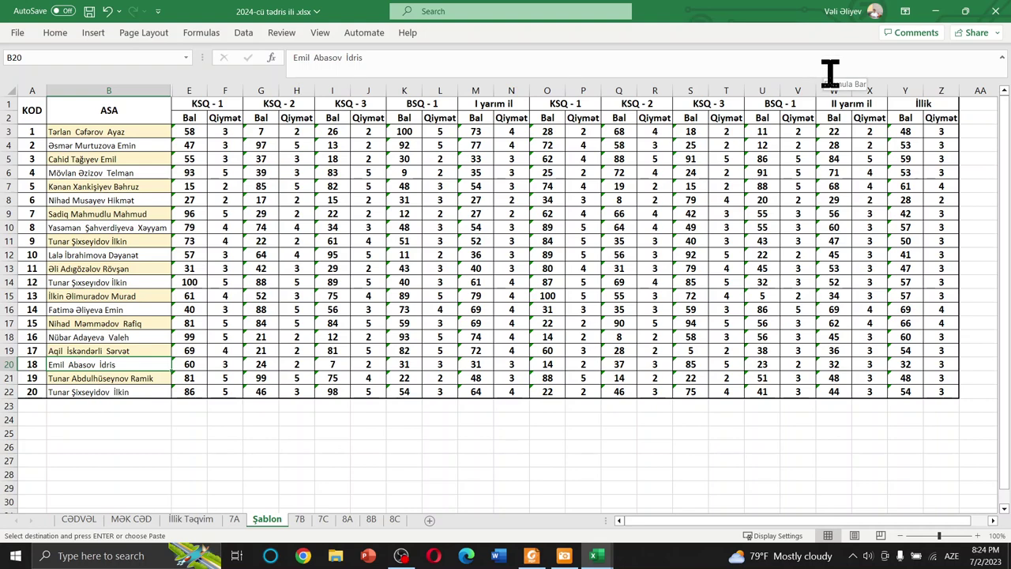
left_click_drag(793, 77, 792, 65)
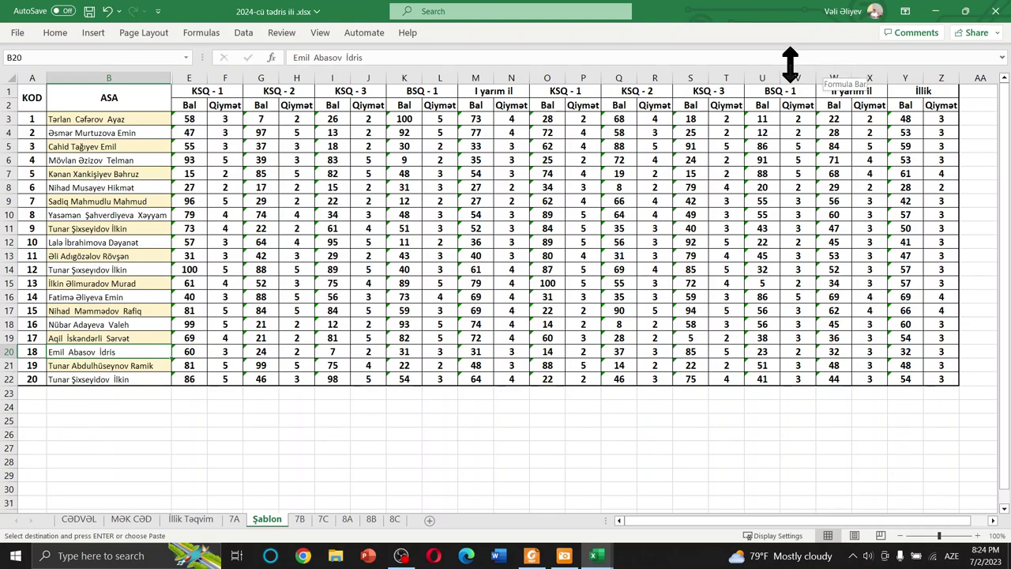
scroll(28, 131, "up", 2)
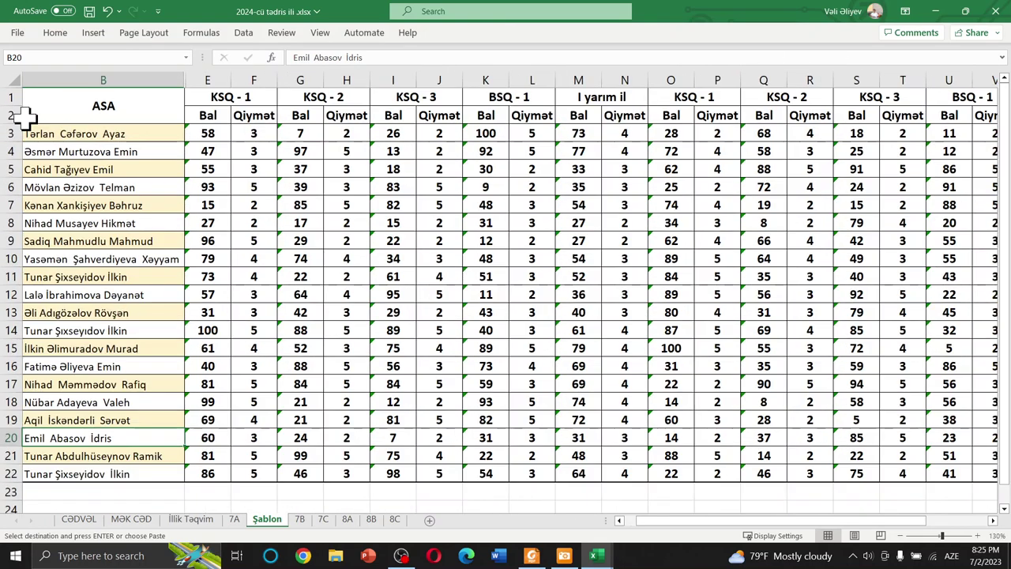
left_click(113, 150)
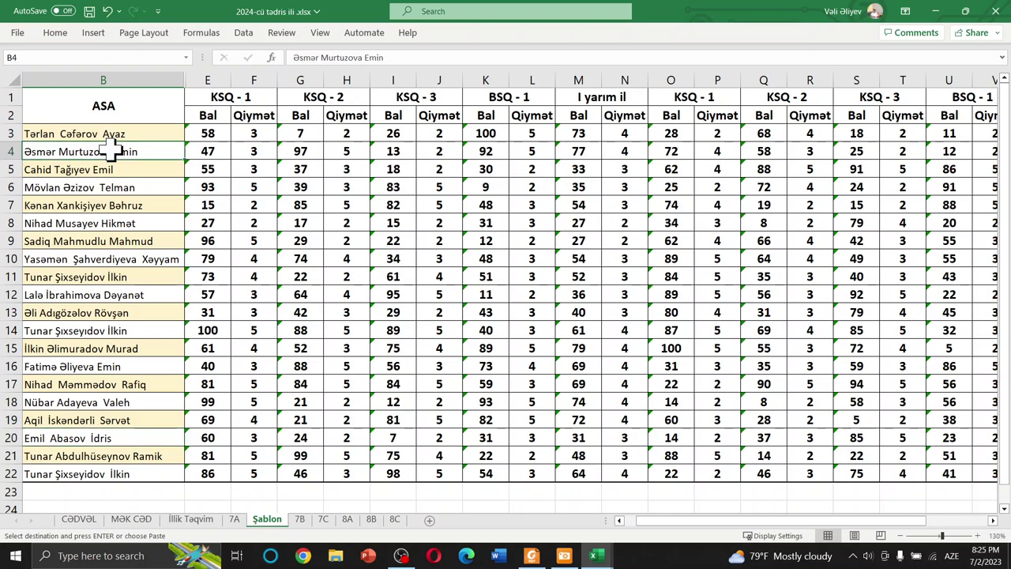
key("Left")
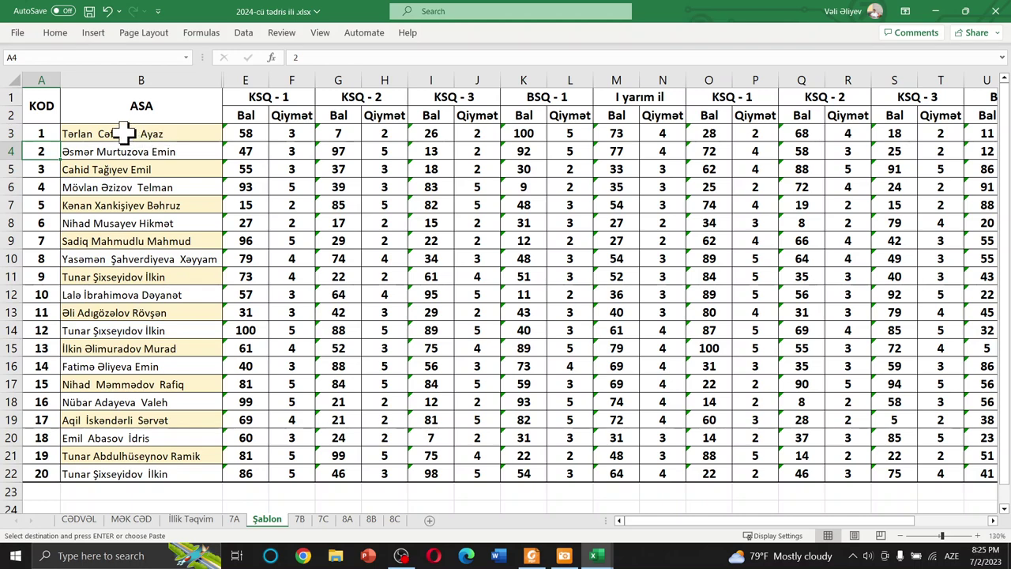
- Insert an empty column B before ASA and merge its header cells B1:B2
right_click(122, 74)
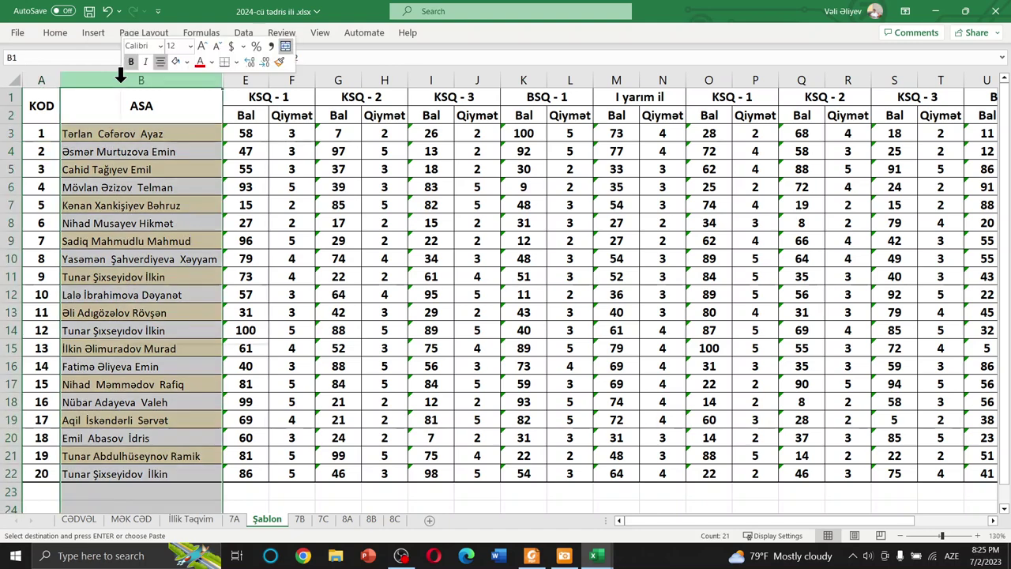
left_click(156, 217)
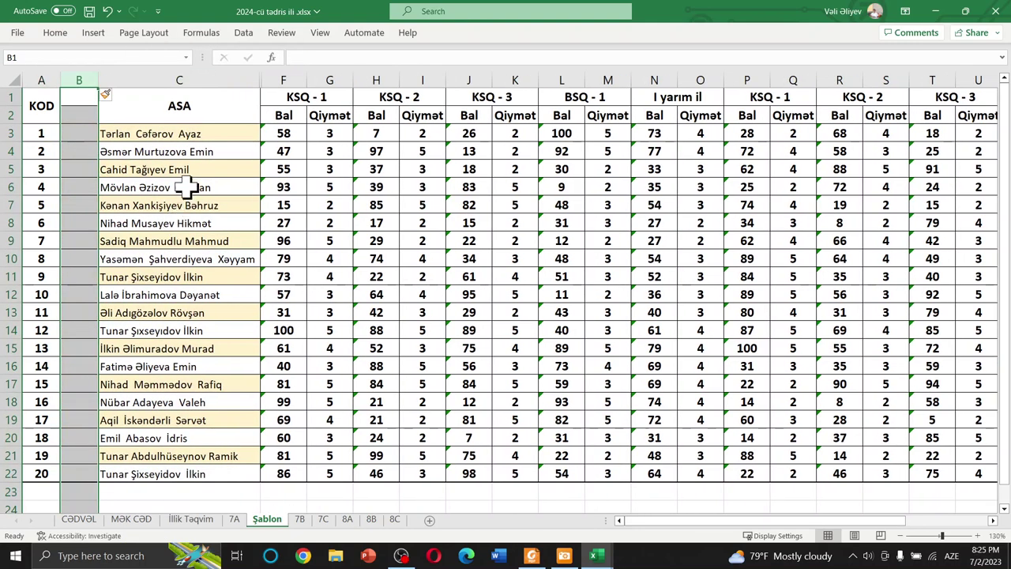
left_click(175, 110)
left_click(83, 98)
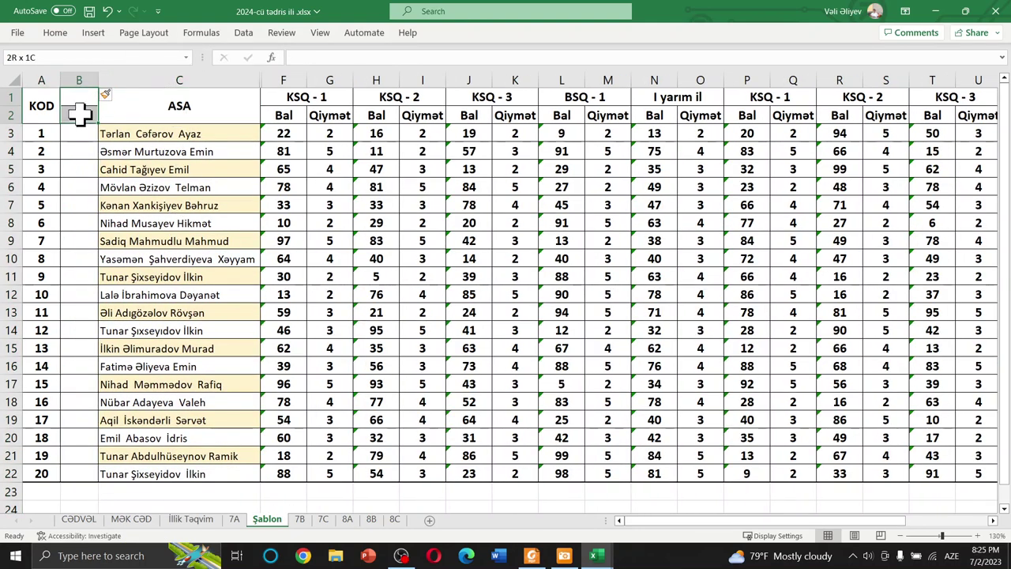
left_click(55, 35)
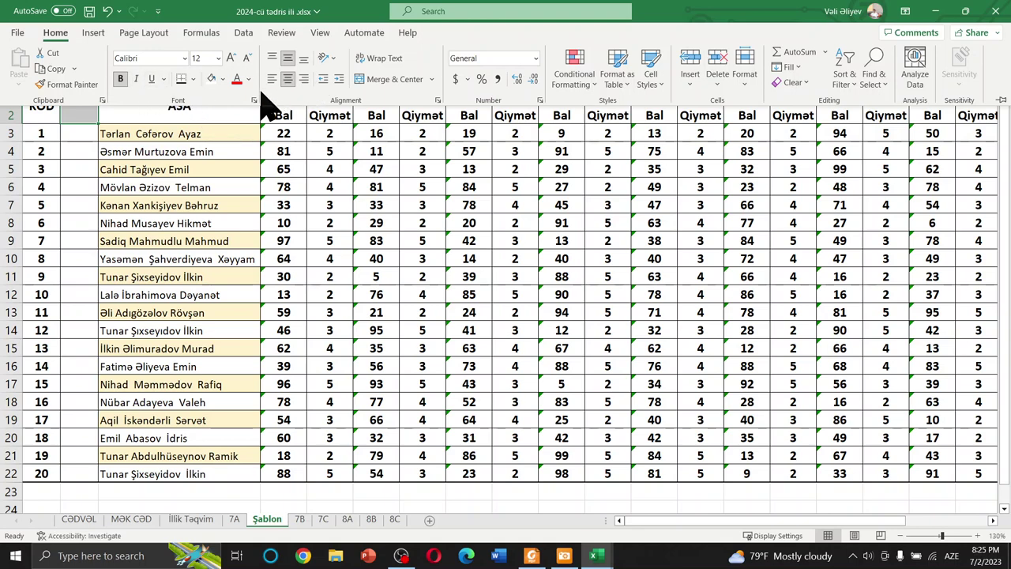
left_click(384, 79)
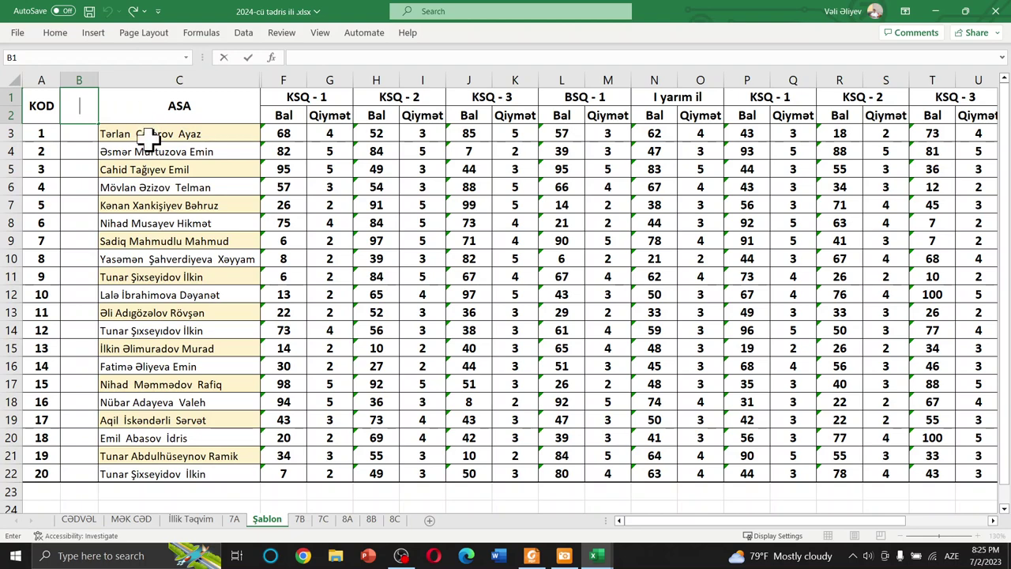
- Enter the heading Q/K in B1, then K in B3 and Q/K in B4
type("Q/K")
key("Return")
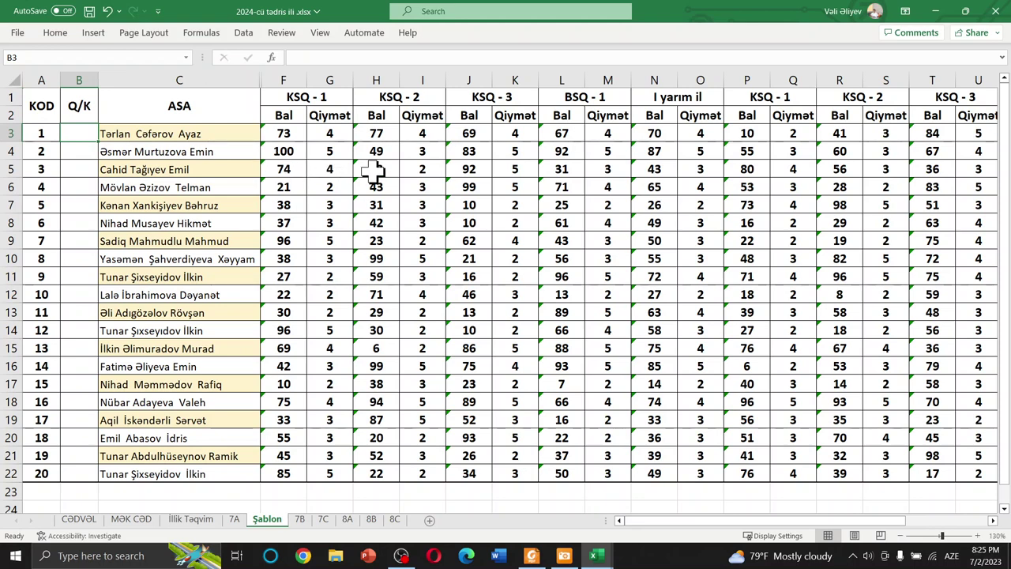
type("K")
key("Return")
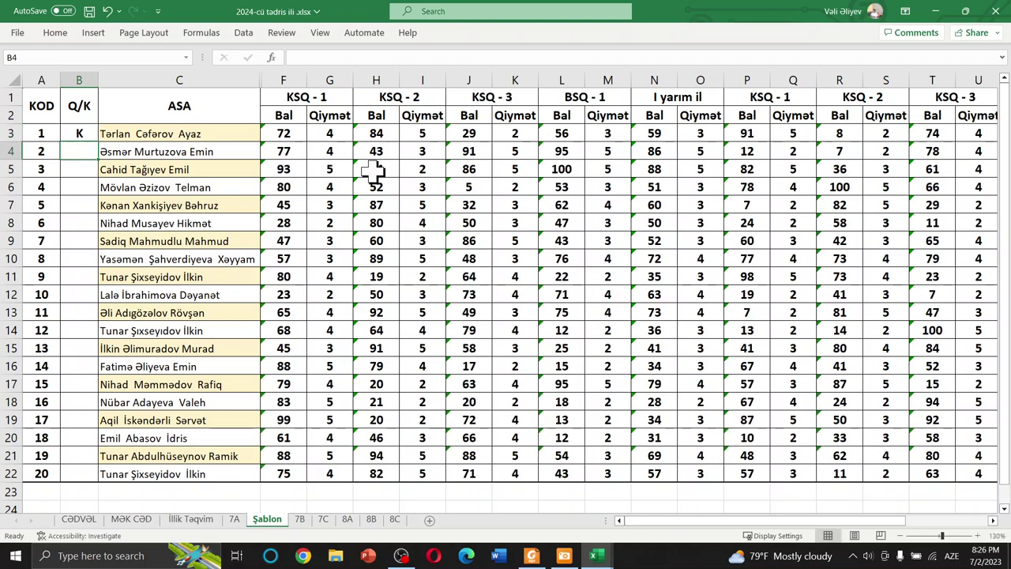
type("Q/K")
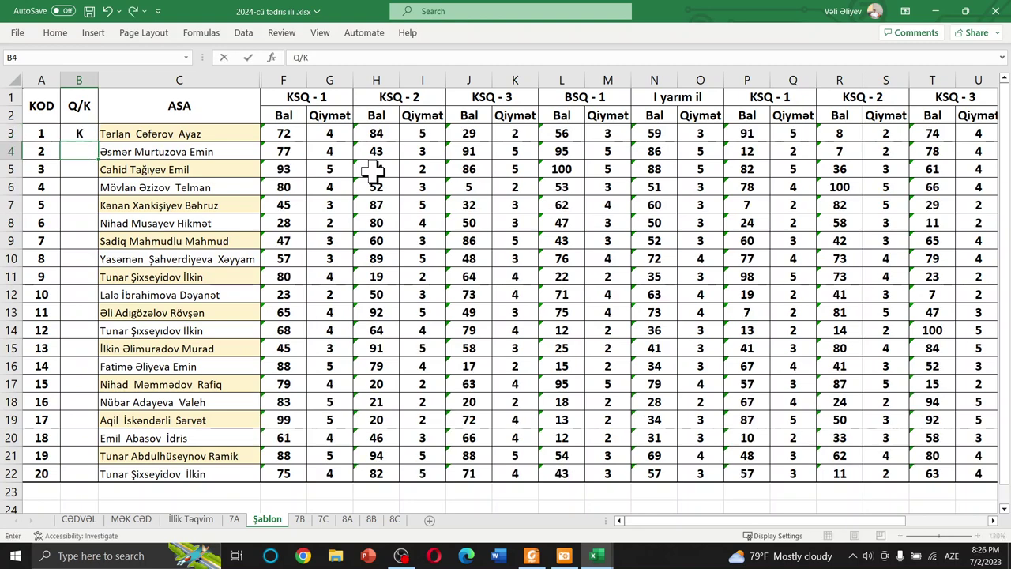
key("Return")
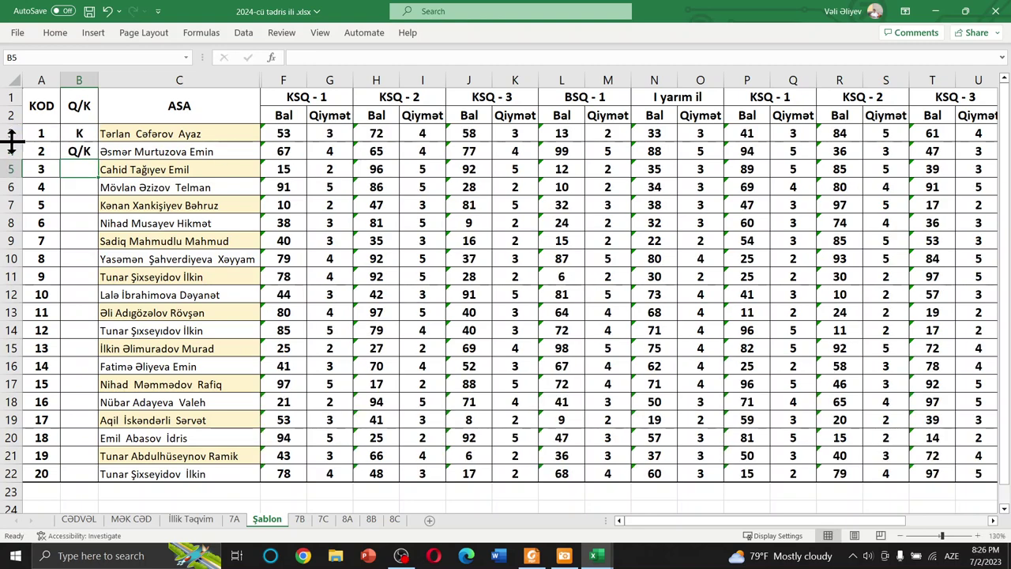
- Change the second student's entry in B4 from Q/K to Q
left_click(85, 149)
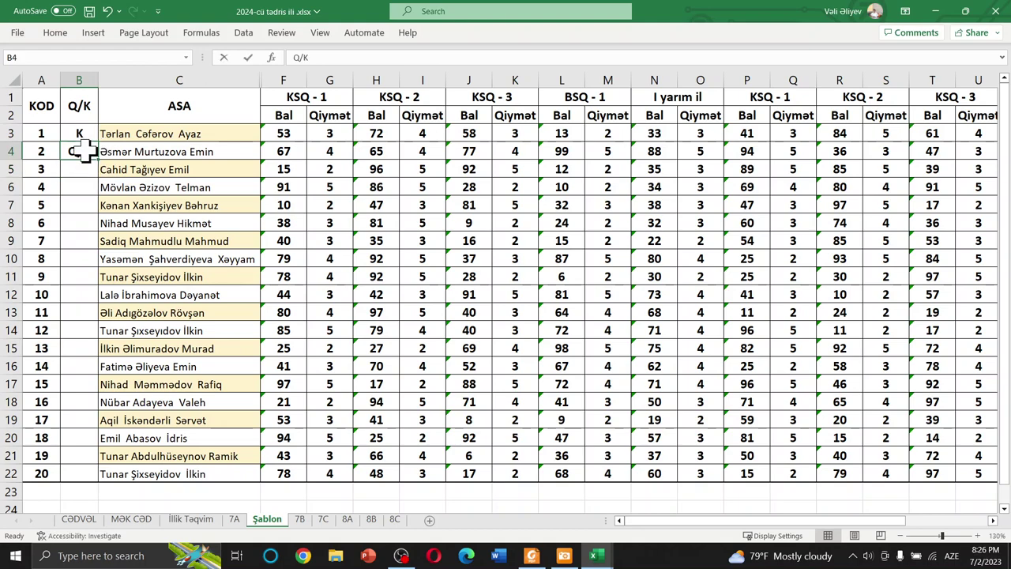
double_click(85, 151)
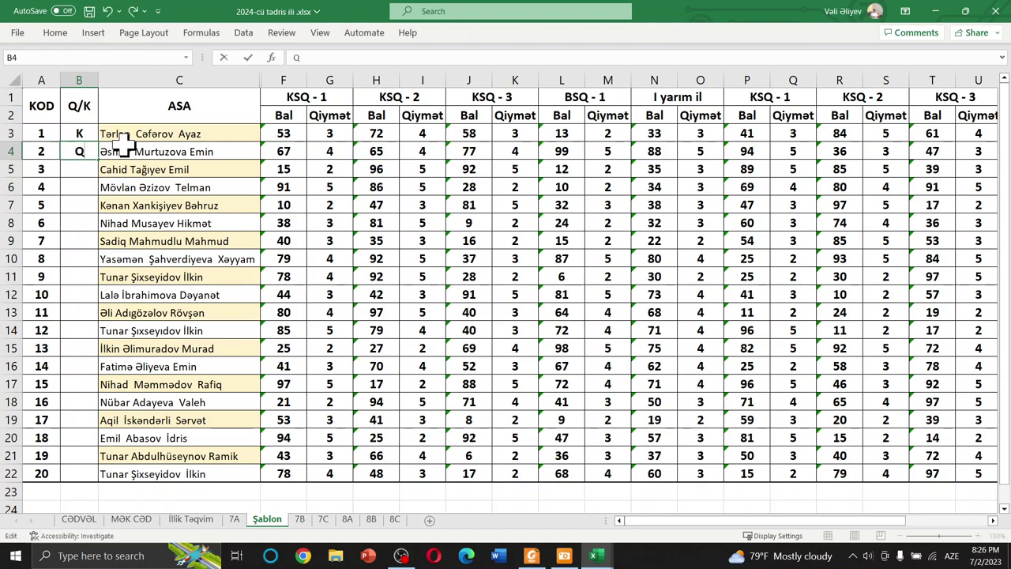
key("Return")
- Copy K from B3 into cells B5–B9, B11, B13–B15, B17 and B19–B22
left_click(93, 133)
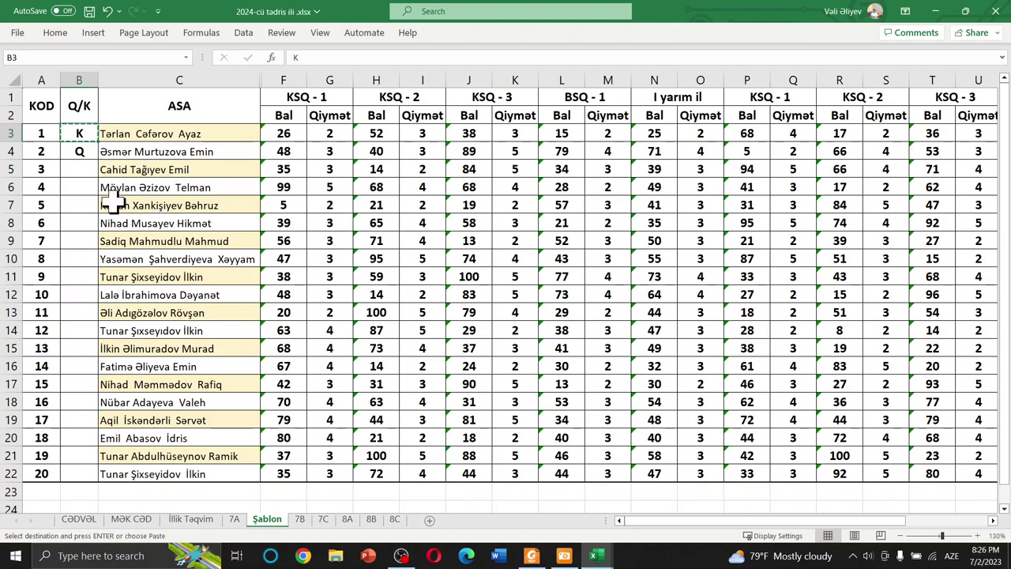
left_click(79, 167)
type("K")
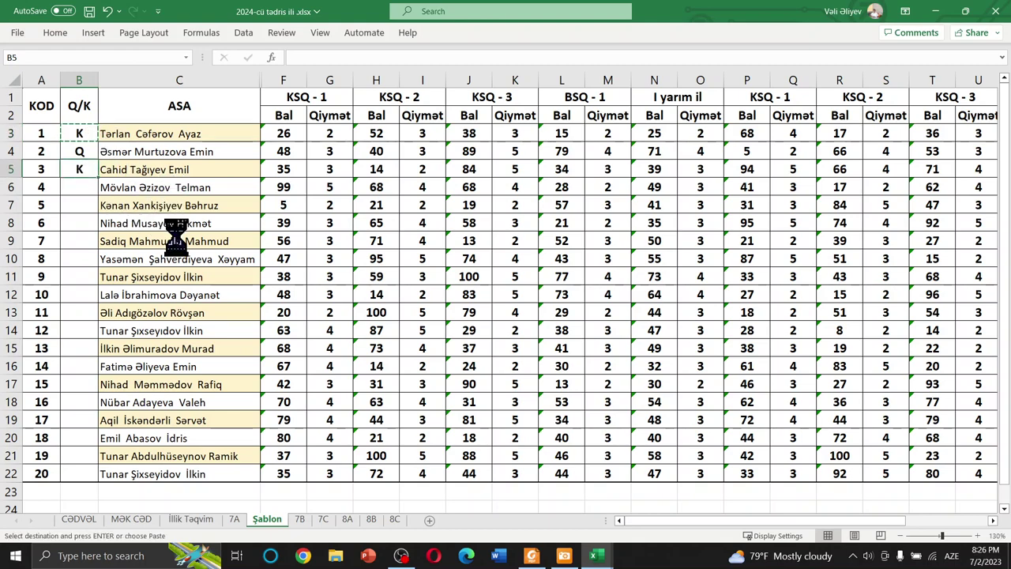
left_click(81, 188)
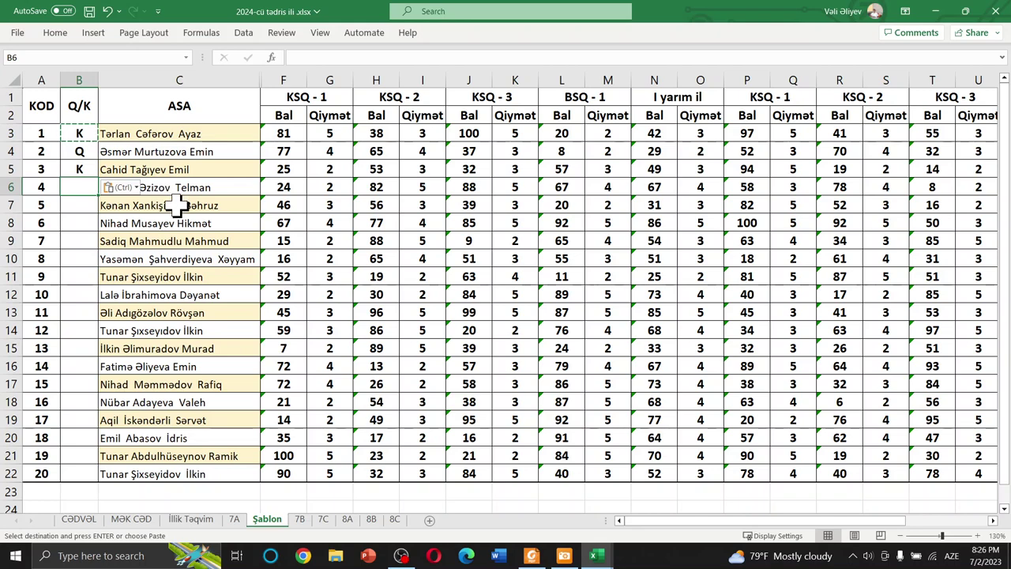
key("ctrl+v")
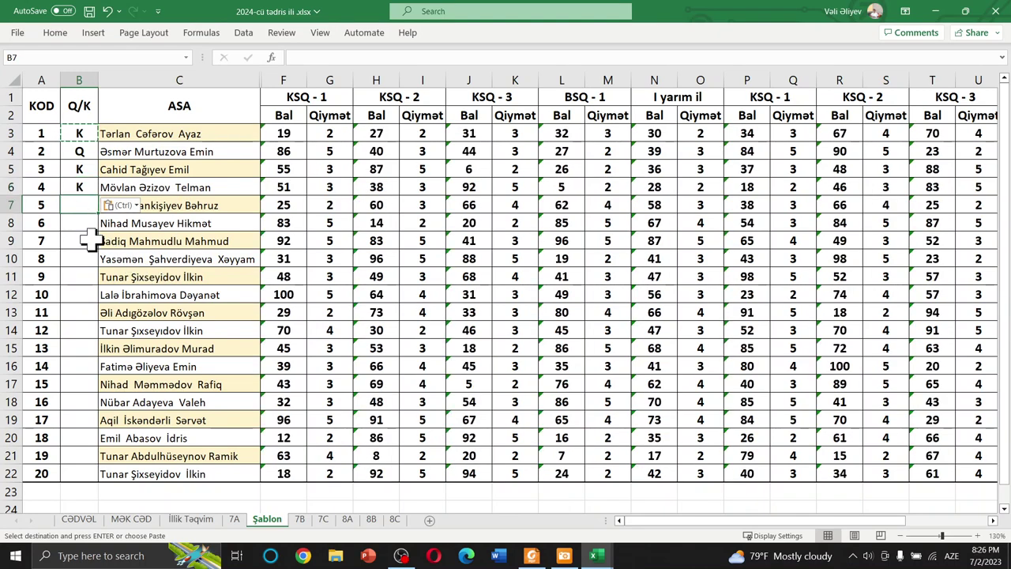
left_click(103, 259)
left_click(85, 474)
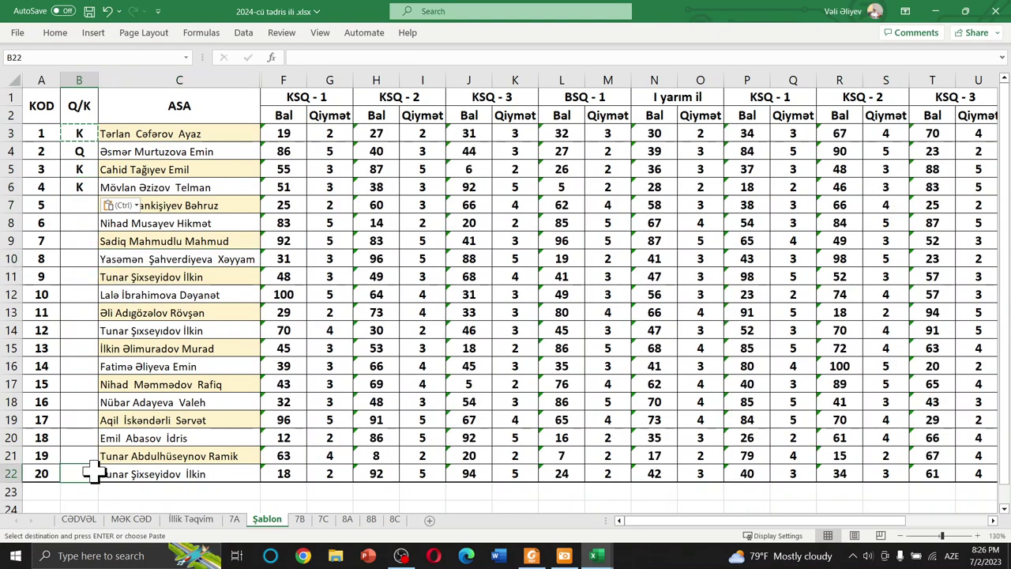
type("K")
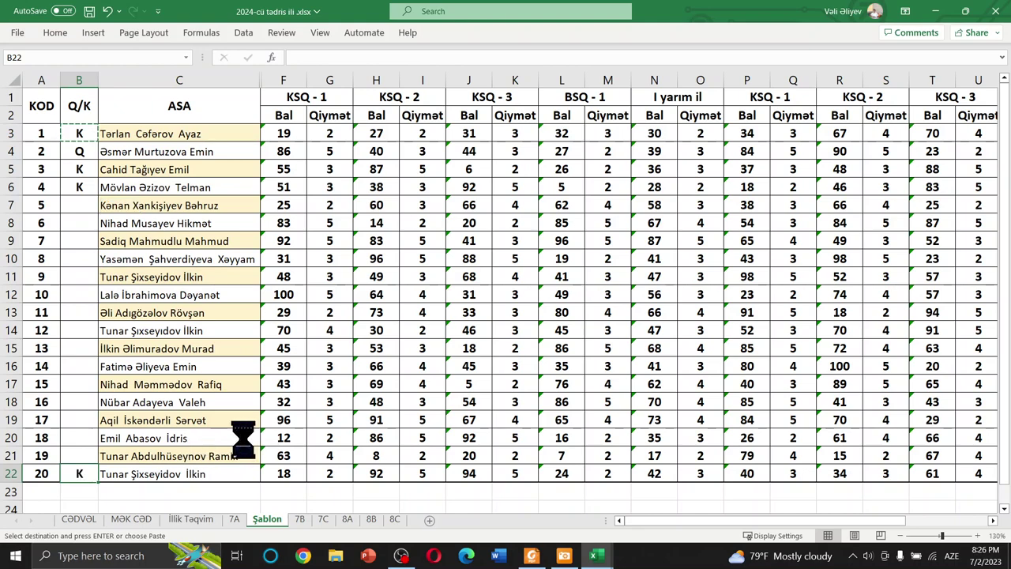
left_click(81, 456)
type("K")
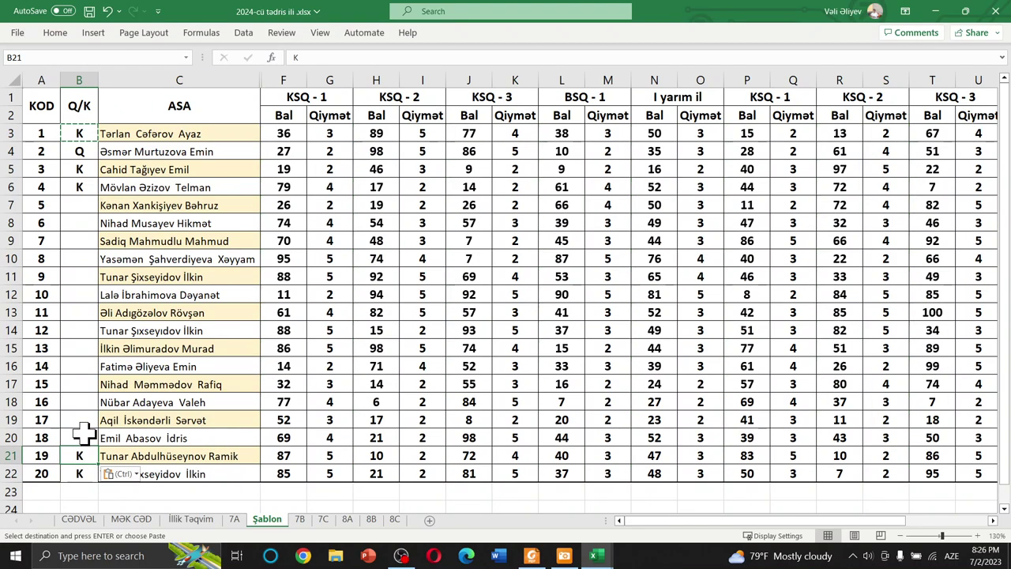
left_click(79, 436)
type("K")
left_click(79, 419)
type("K")
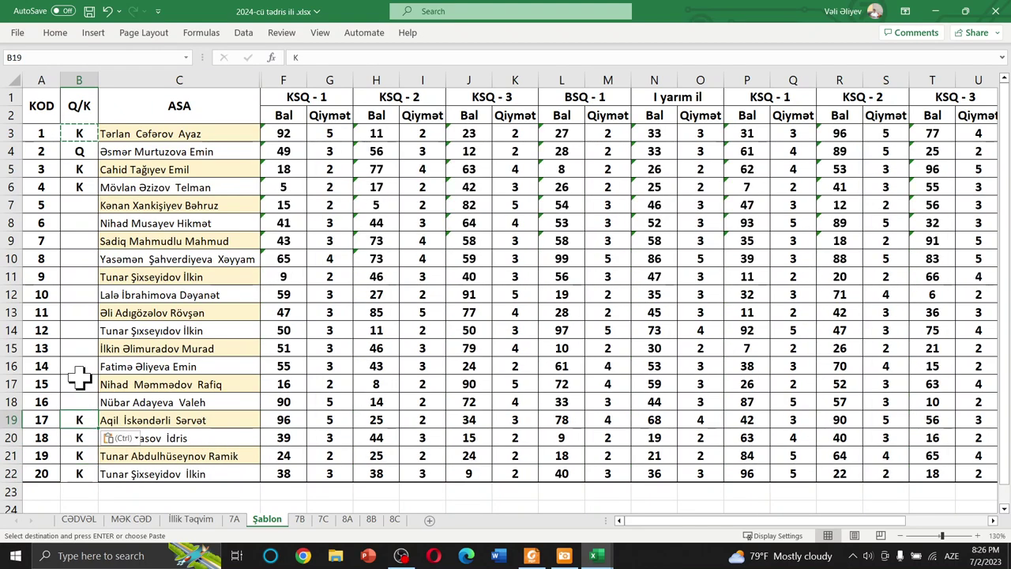
left_click(83, 384)
type("K")
left_click(79, 348)
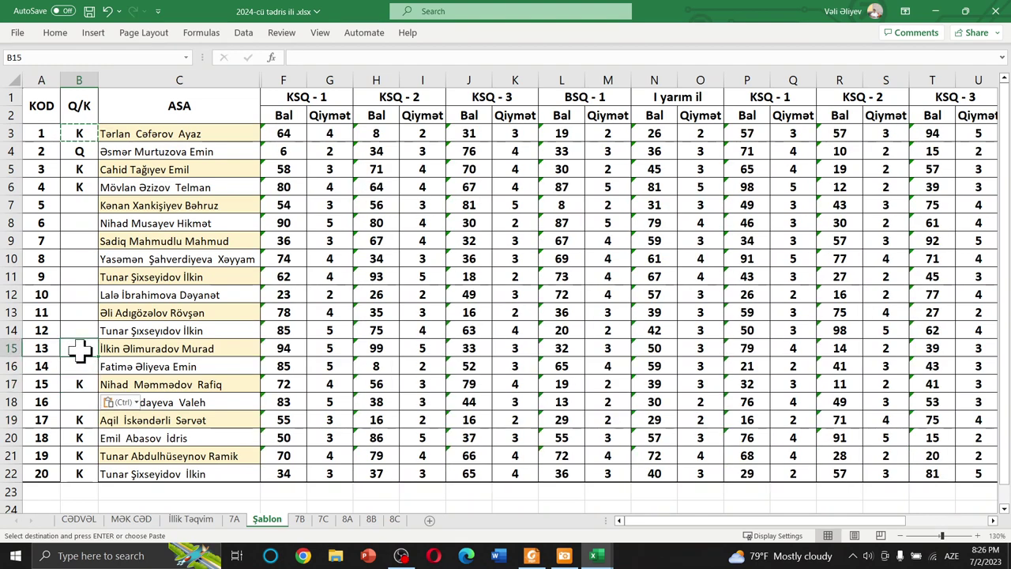
type("K")
left_click(75, 325)
key("Delete")
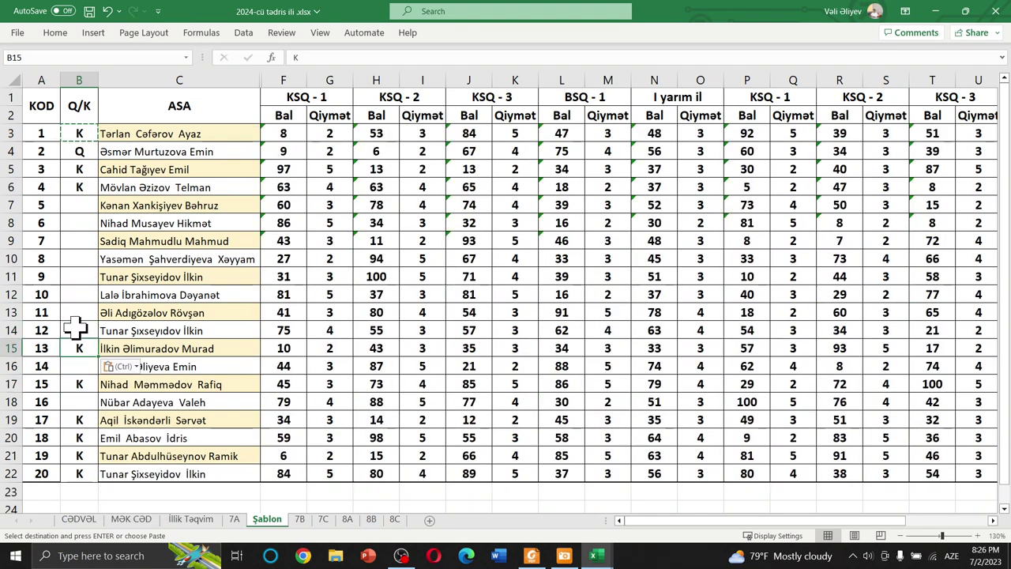
type("K")
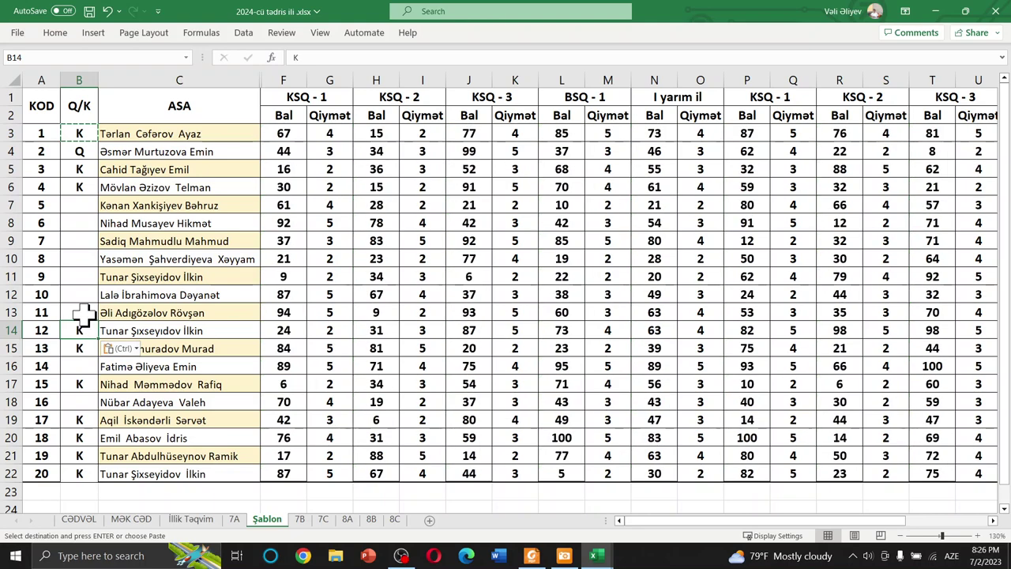
left_click(79, 315)
type("K")
left_click(76, 277)
type("K")
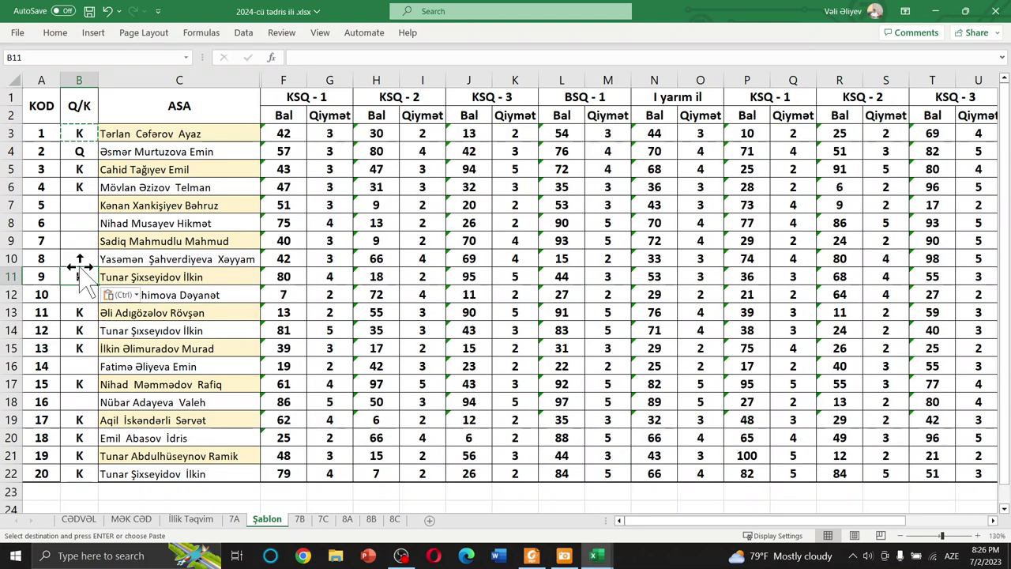
left_click(83, 241)
type("K")
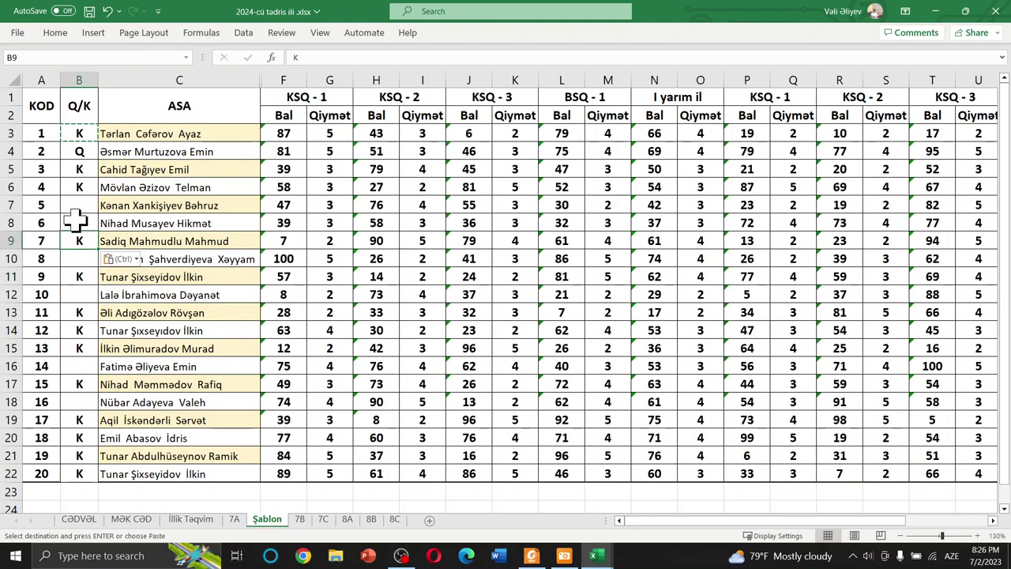
left_click(77, 222)
type("K")
left_click(79, 205)
type("K")
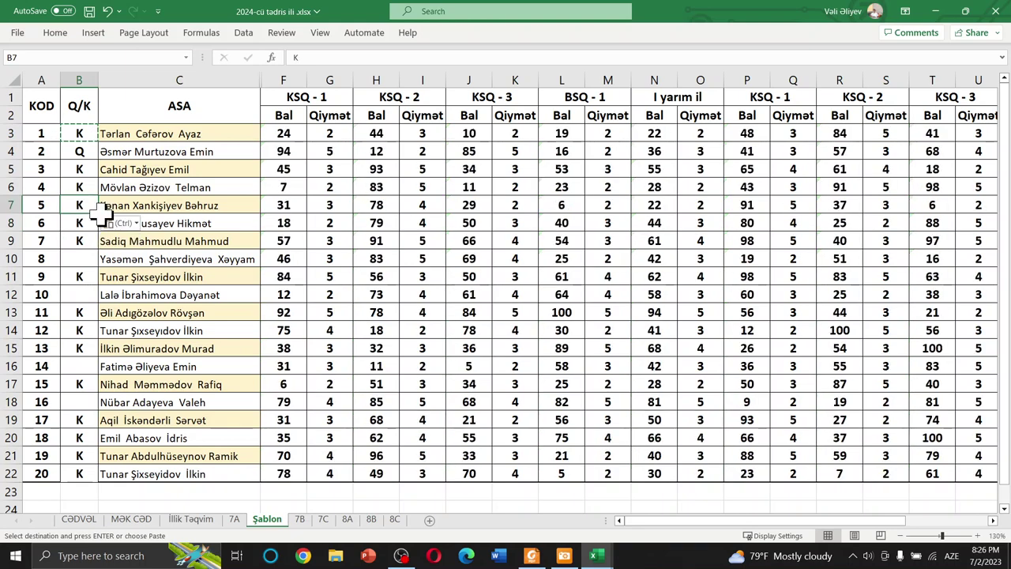
- Copy Q from B4 into cells B10, B12 and B18
left_click(79, 151)
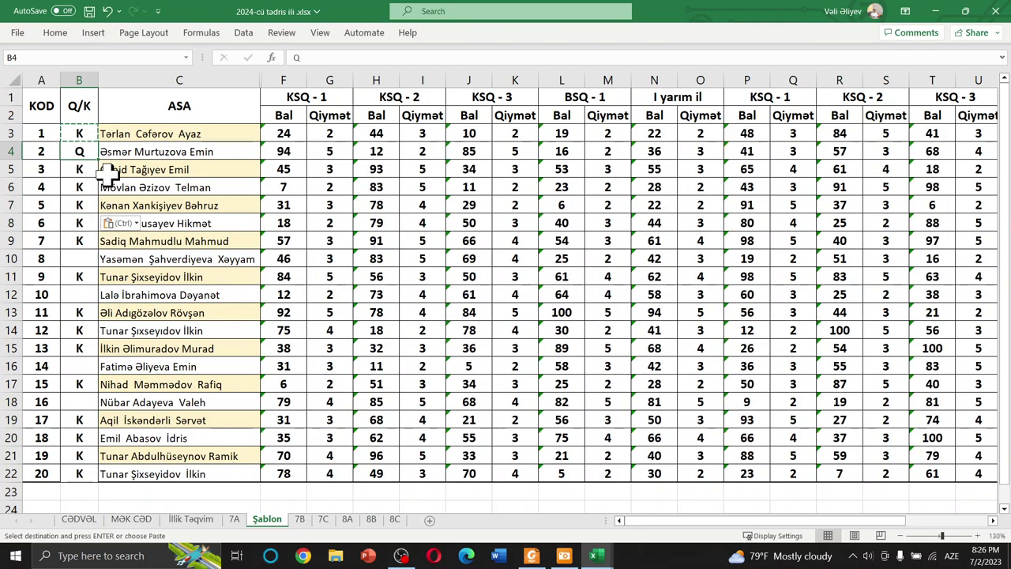
key("ctrl+c")
left_click(86, 258)
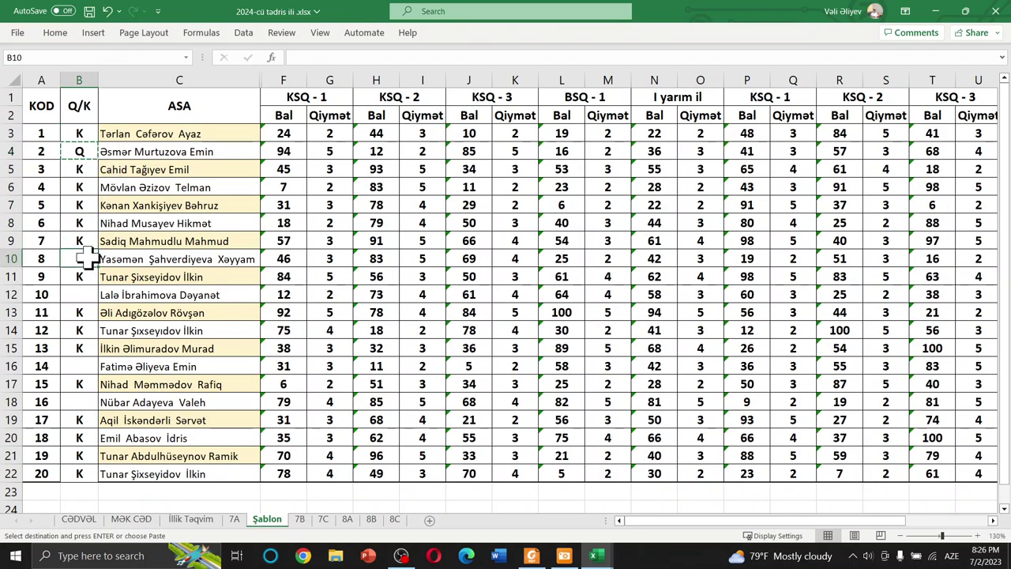
key("ctrl+v")
left_click(86, 294)
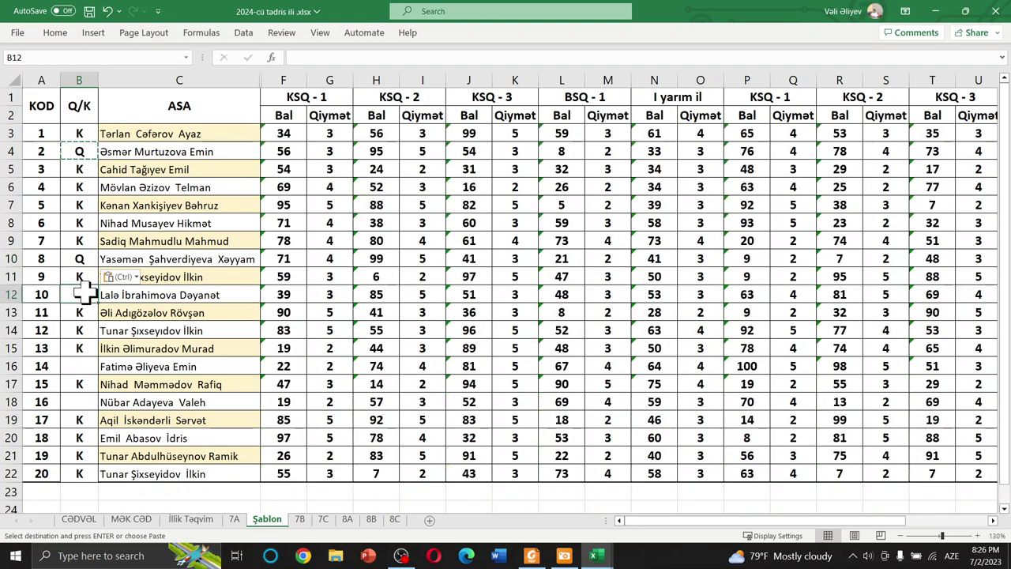
key("ctrl+v")
left_click(86, 366)
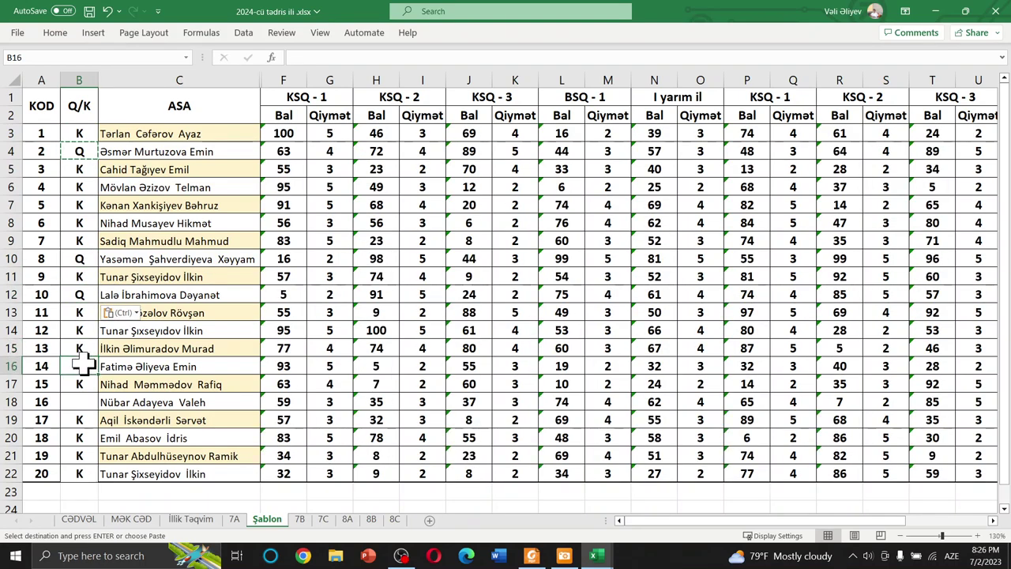
left_click(88, 402, "ctrl")
key("ctrl+v")
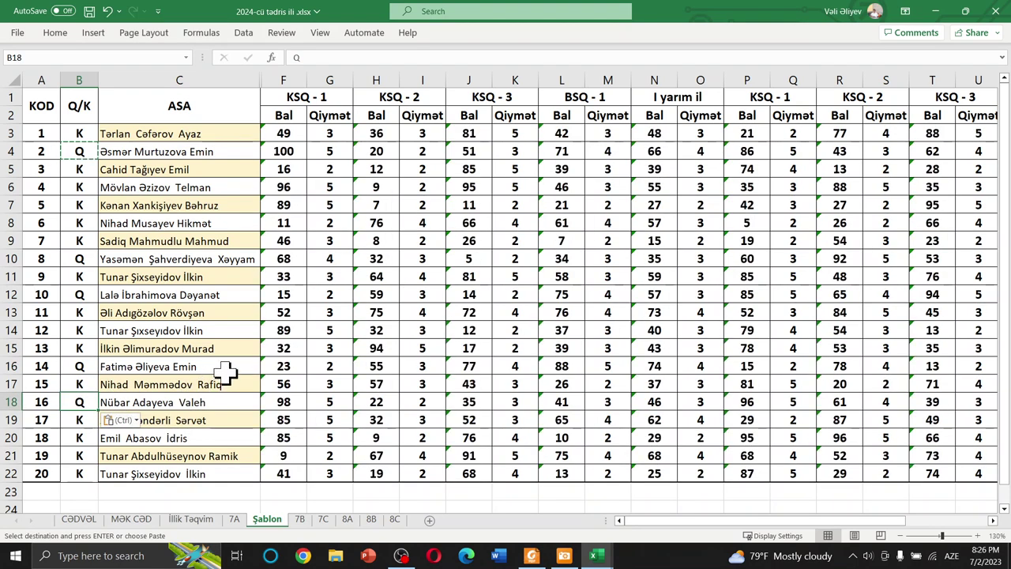
key("Escape")
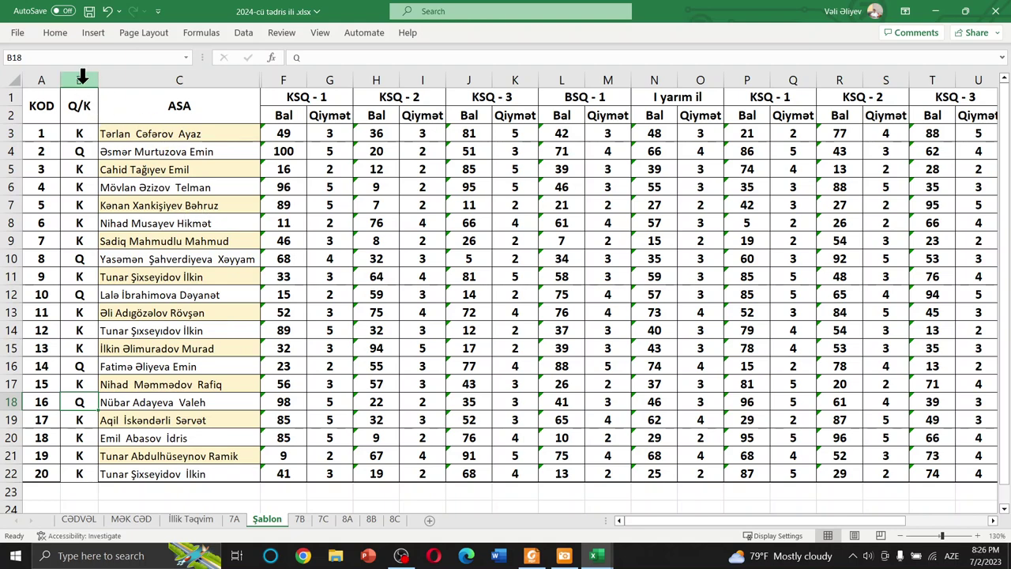
right_click(82, 79)
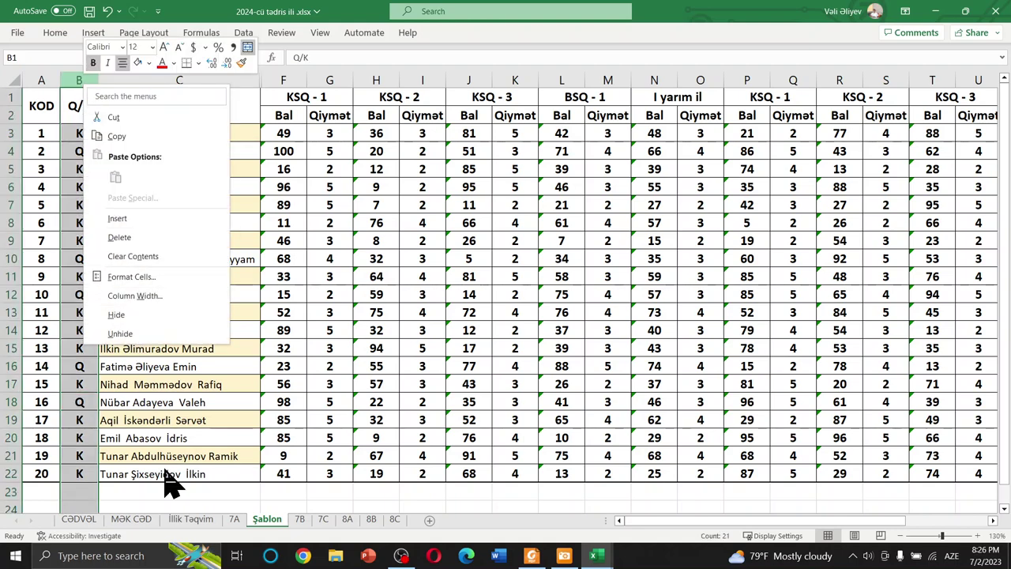
key("Escape")
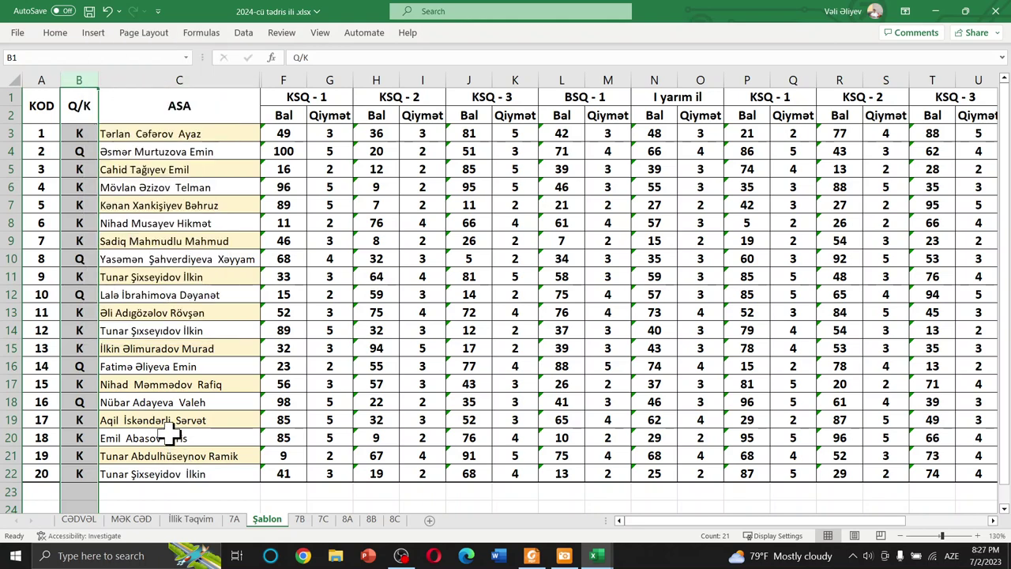
scroll(151, 357, "down", 1)
- Enter the label 'Qızlar:' in C24 and 'Oğlanlar' in C25 below the table
left_click(116, 461)
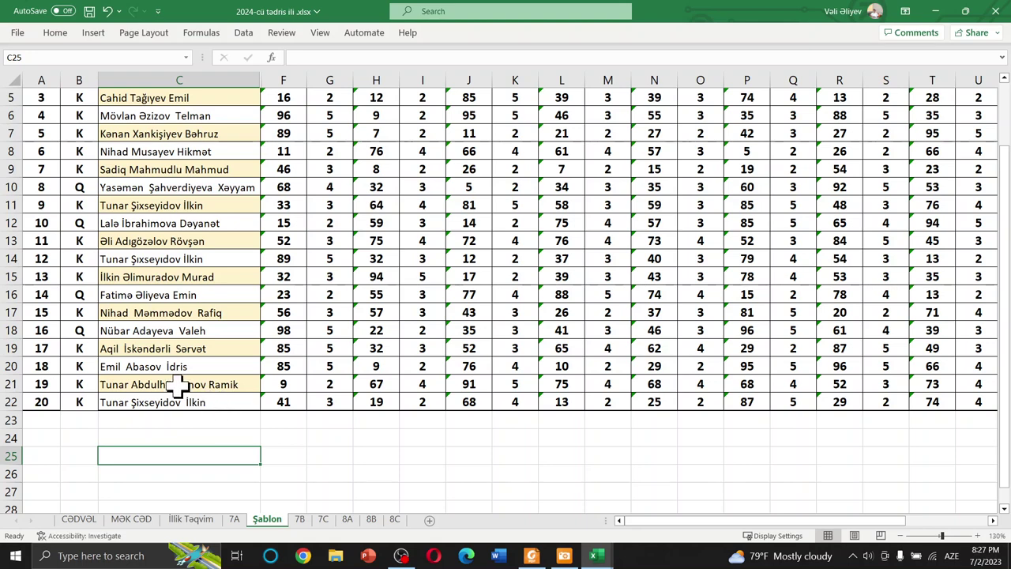
left_click(197, 440)
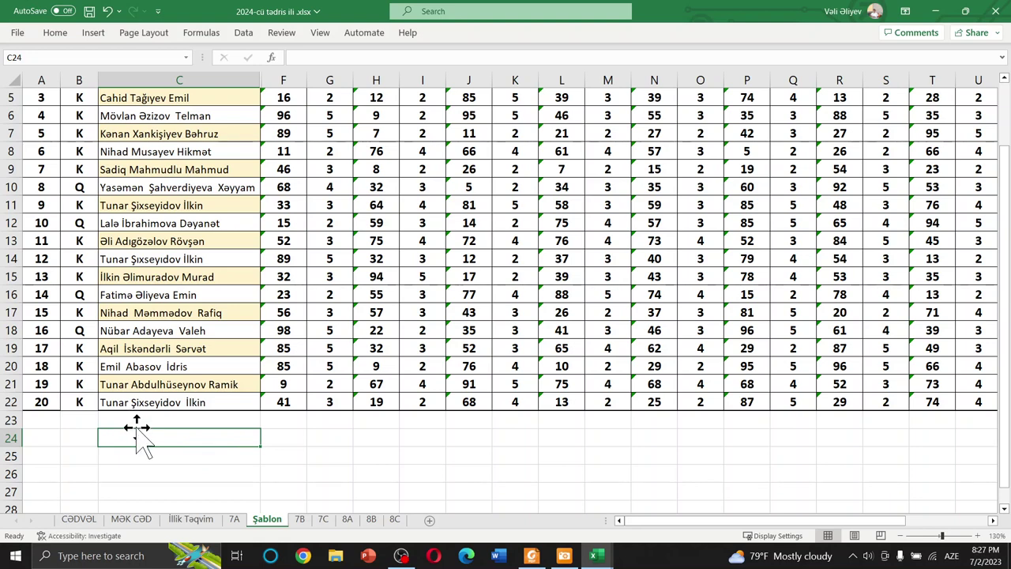
type("qı")
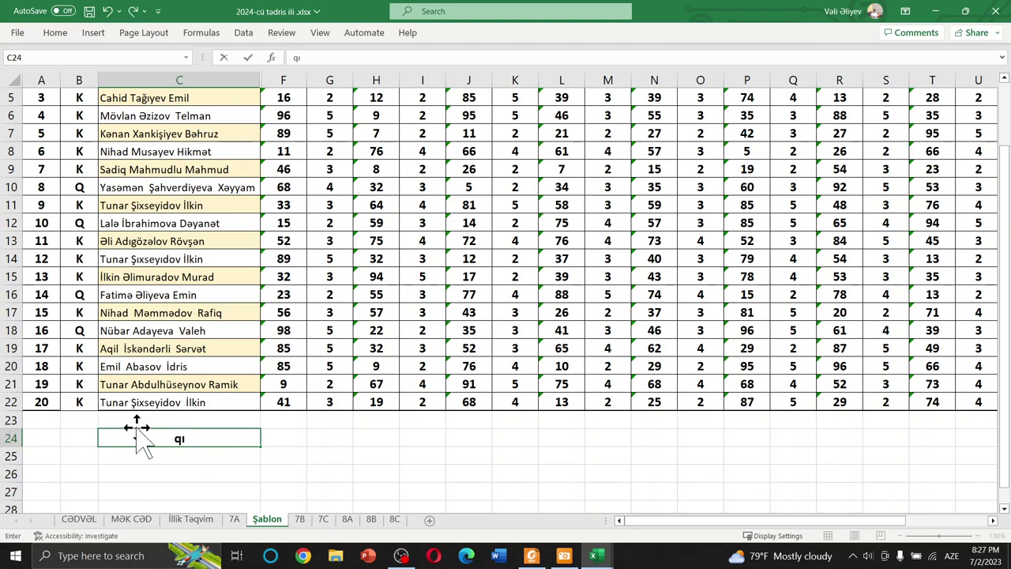
key("BackSpace")
type("ızlar")
type(":")
key("Return")
left_click(212, 438)
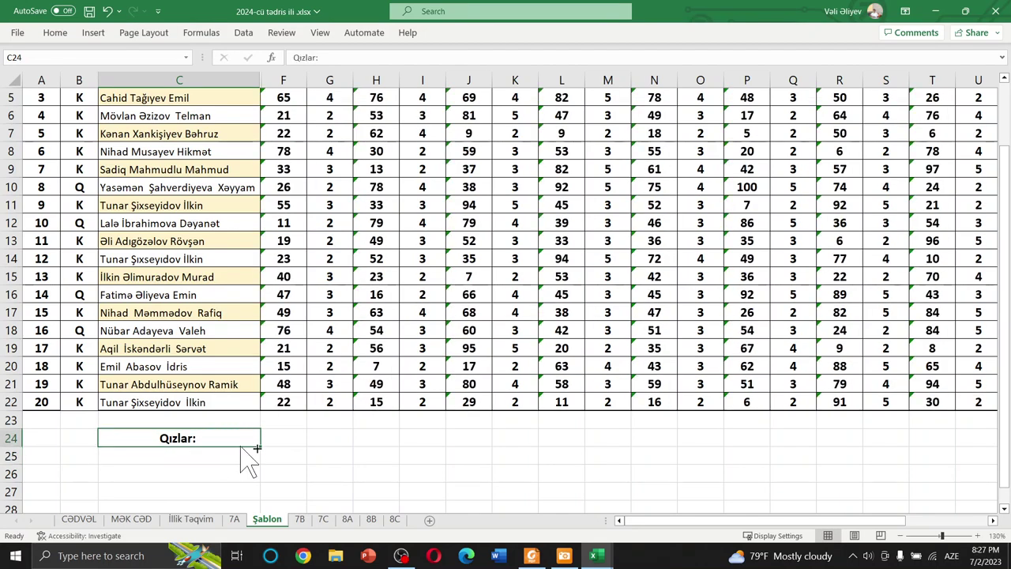
left_click(206, 456)
type("O")
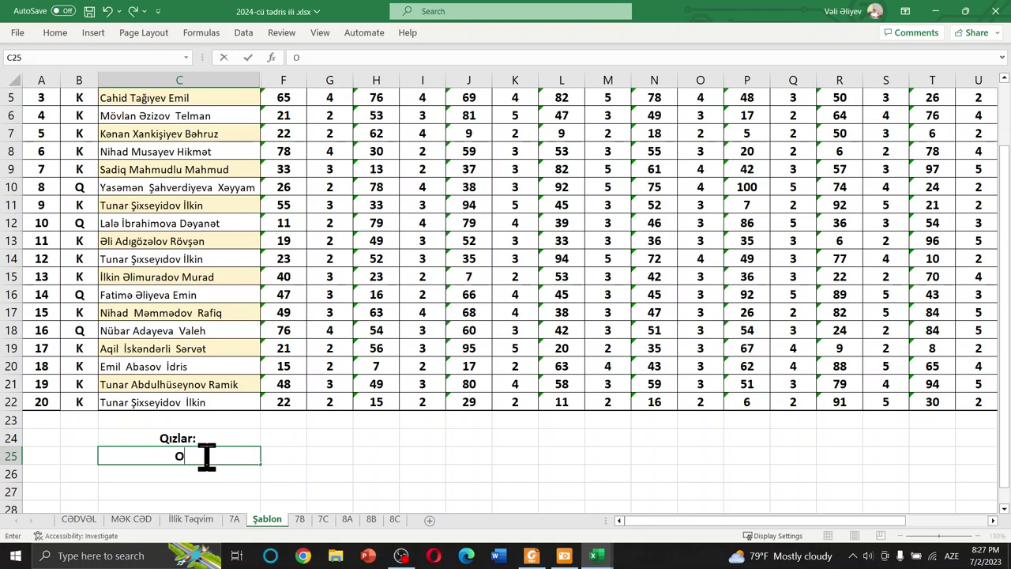
type("ğlanlar:")
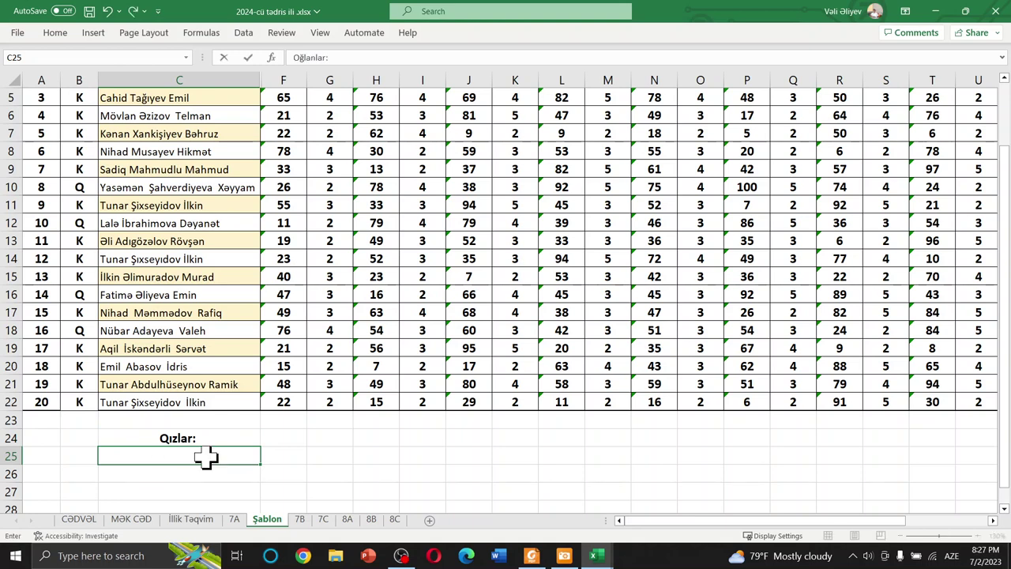
key("Return")
- Right-align the two labels in C24:C25
left_click(196, 432)
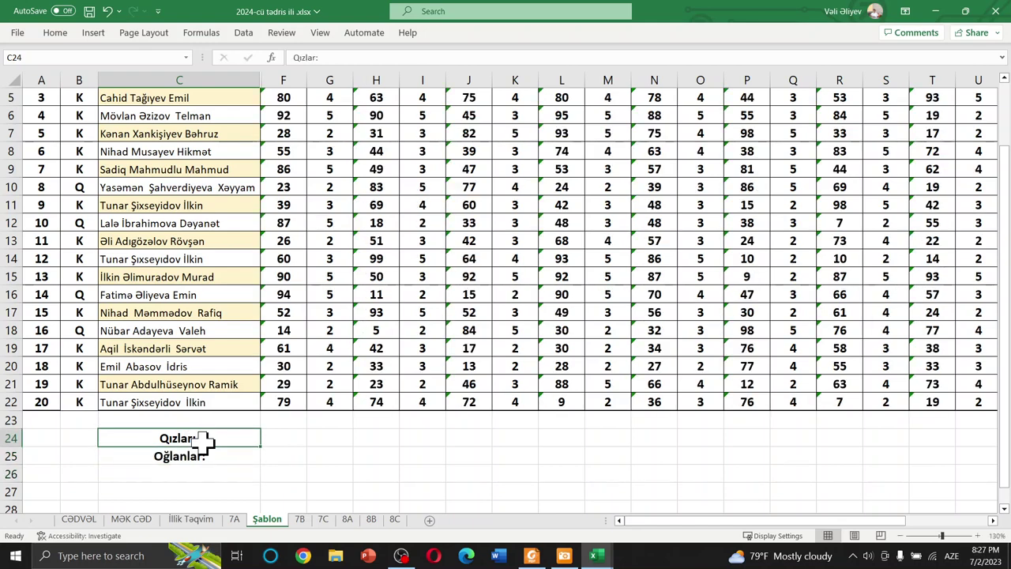
left_click_drag(201, 440, 203, 459)
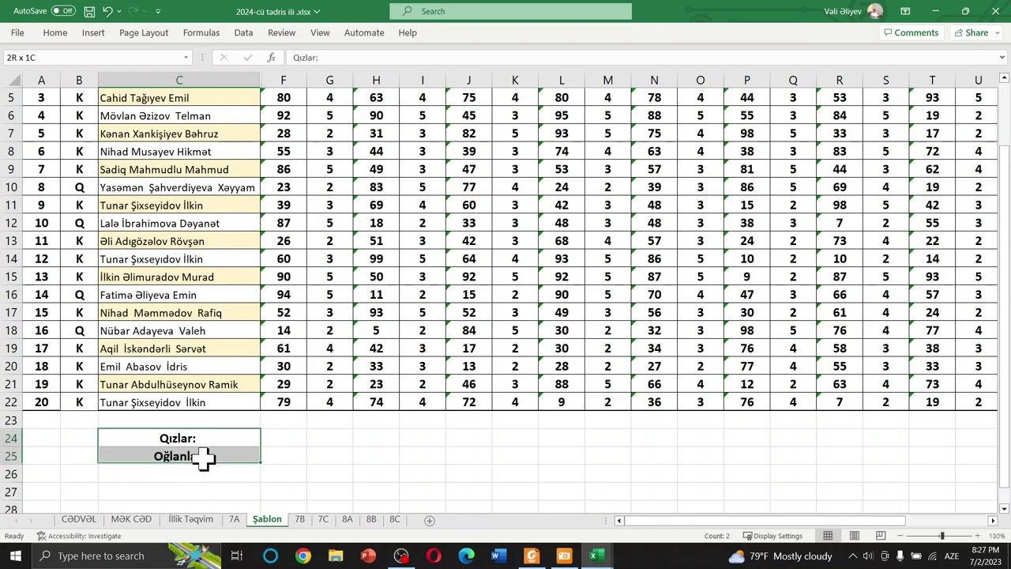
left_click(56, 33)
left_click(271, 79)
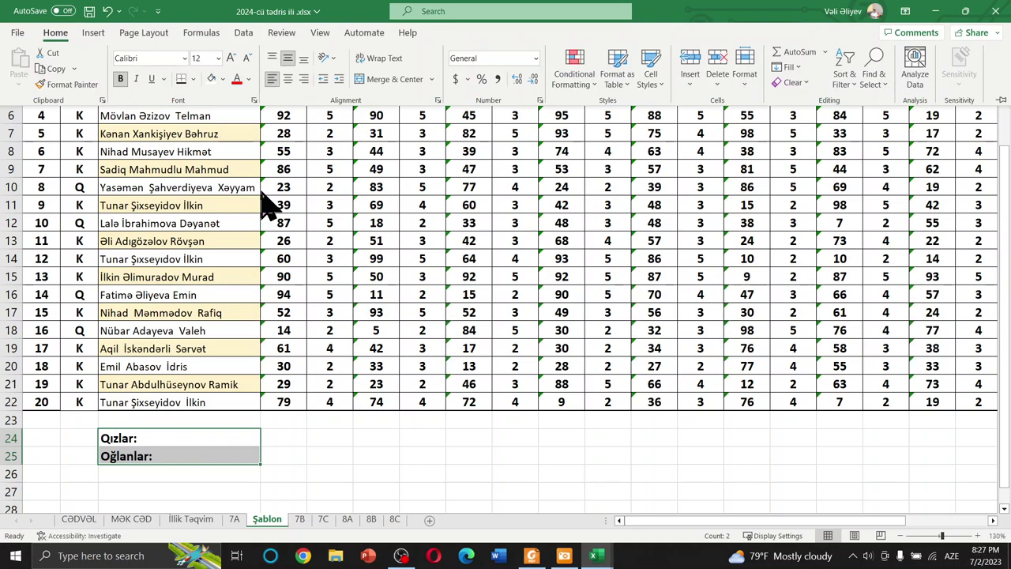
left_click(303, 79)
left_click(284, 465)
left_click(294, 433)
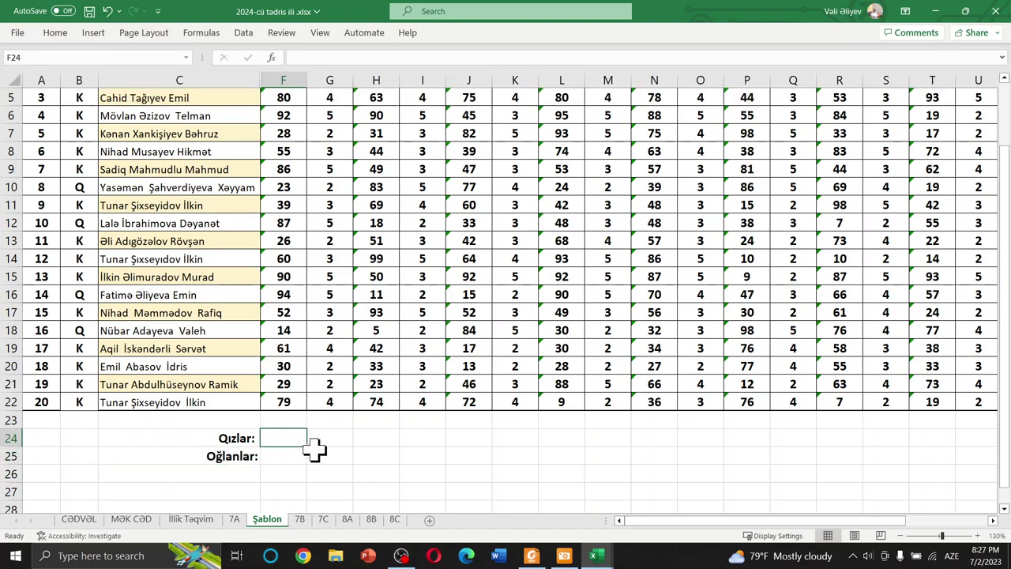
scroll(130, 387, "up", 2)
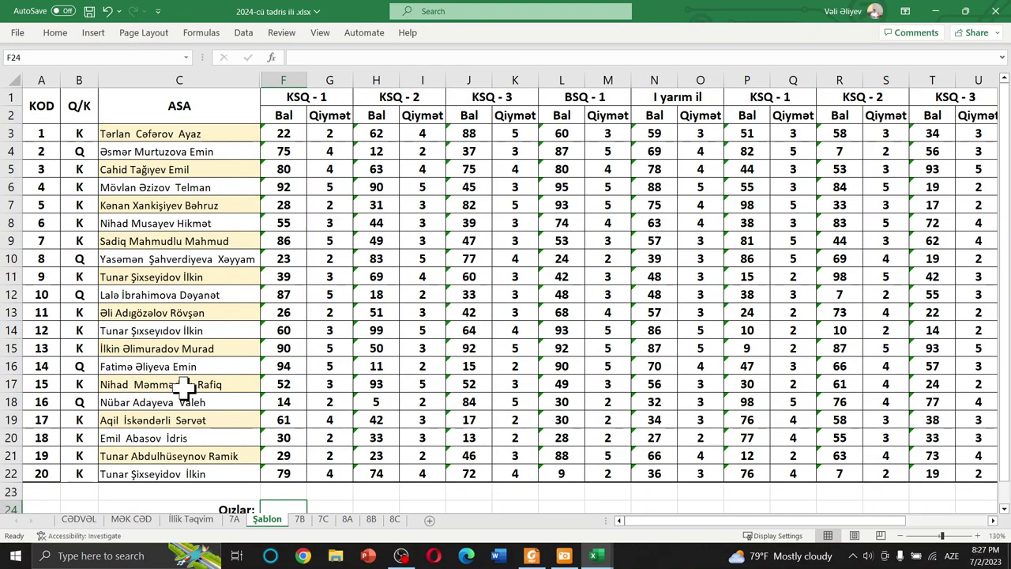
scroll(195, 357, "down", 1, "ctrl")
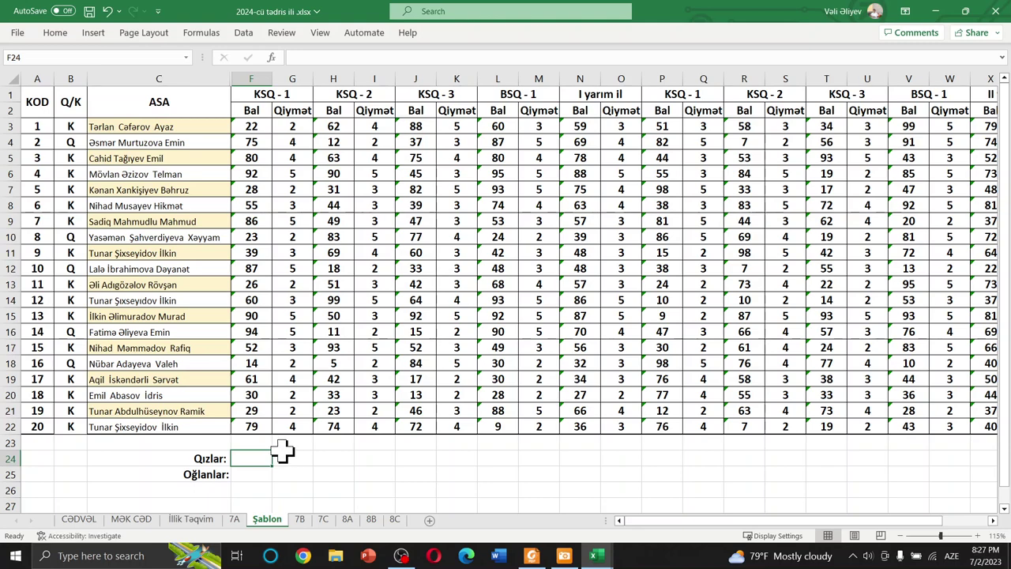
- Enter =COUNTIF(B3:B22,"K") as the Qızlar total, giving 15, and copy the formula text
type("=")
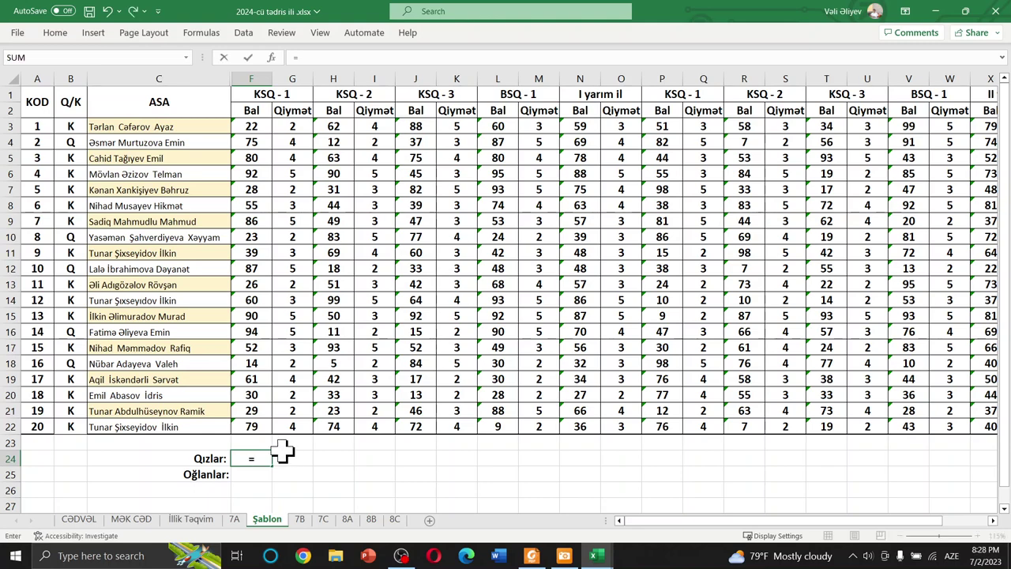
type("COUNT")
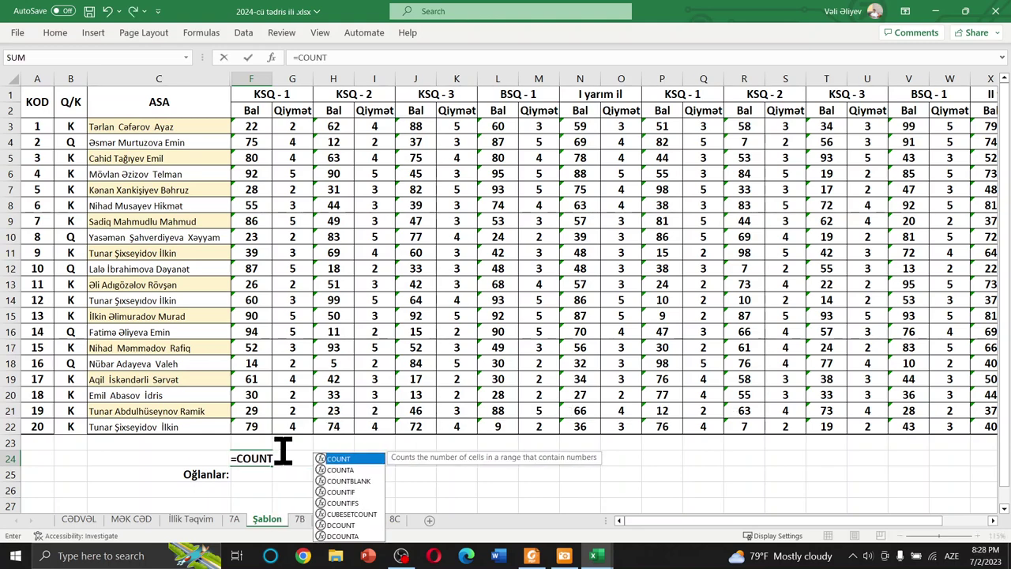
key("Down")
key("Down")
key("Down")
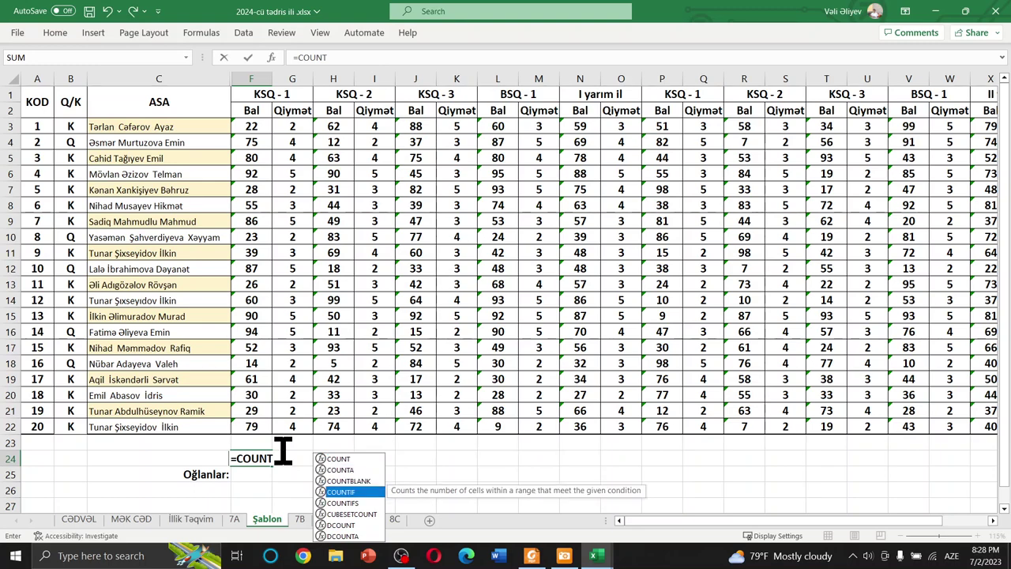
key("Tab")
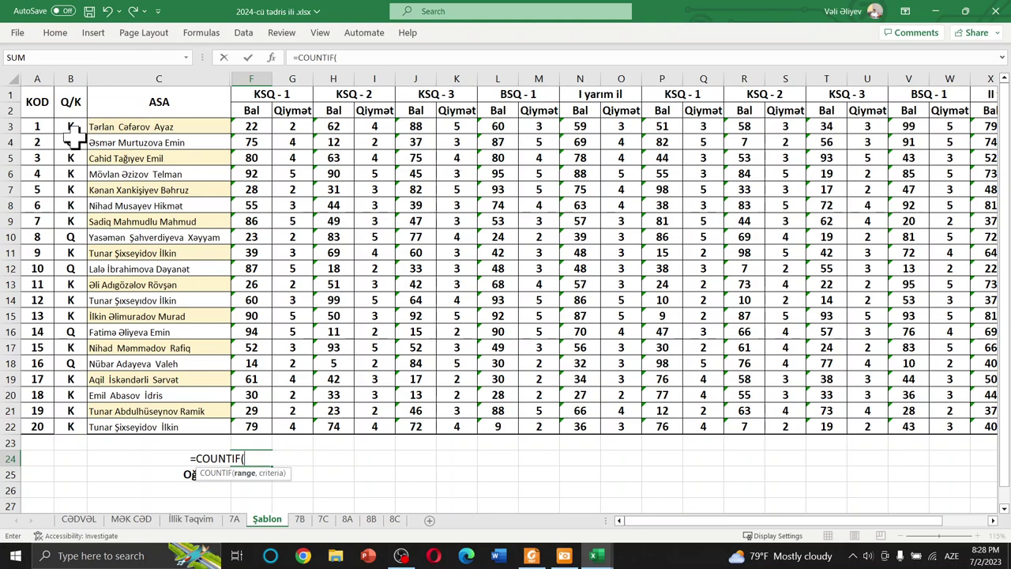
mouse_move(72, 131)
left_mouse_down()
mouse_move(51, 444)
mouse_move(61, 431)
left_mouse_up()
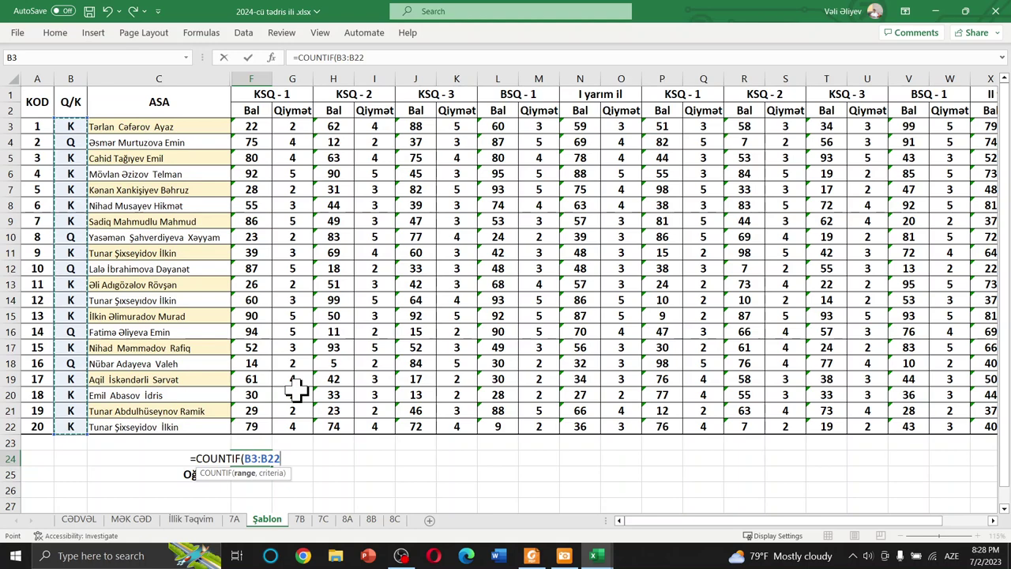
type(",ə")
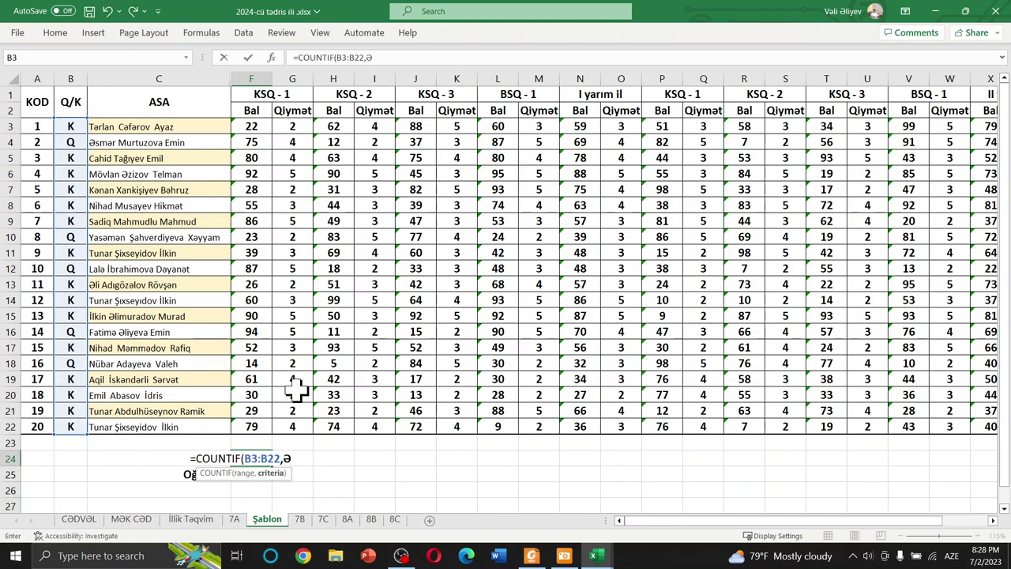
key("BackSpace")
type("\"K")
type(")")
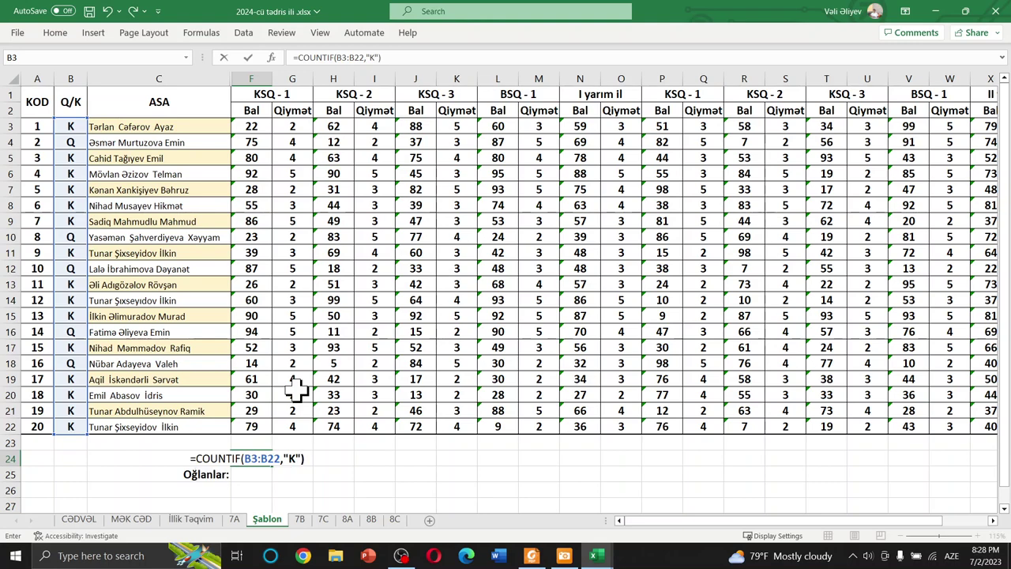
key("Return")
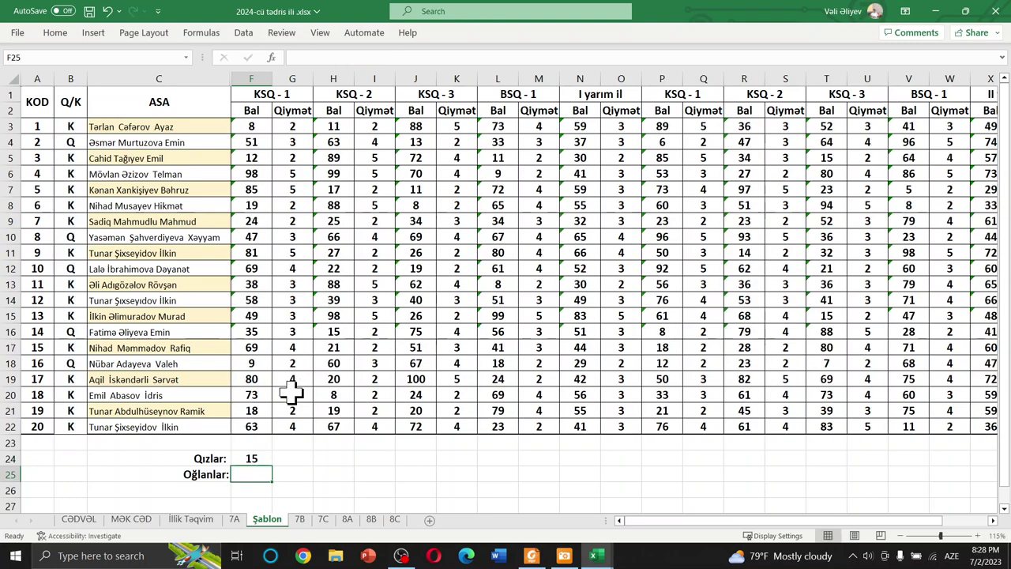
left_click(253, 458)
left_click_drag(388, 64, 266, 63)
key("ctrl+c")
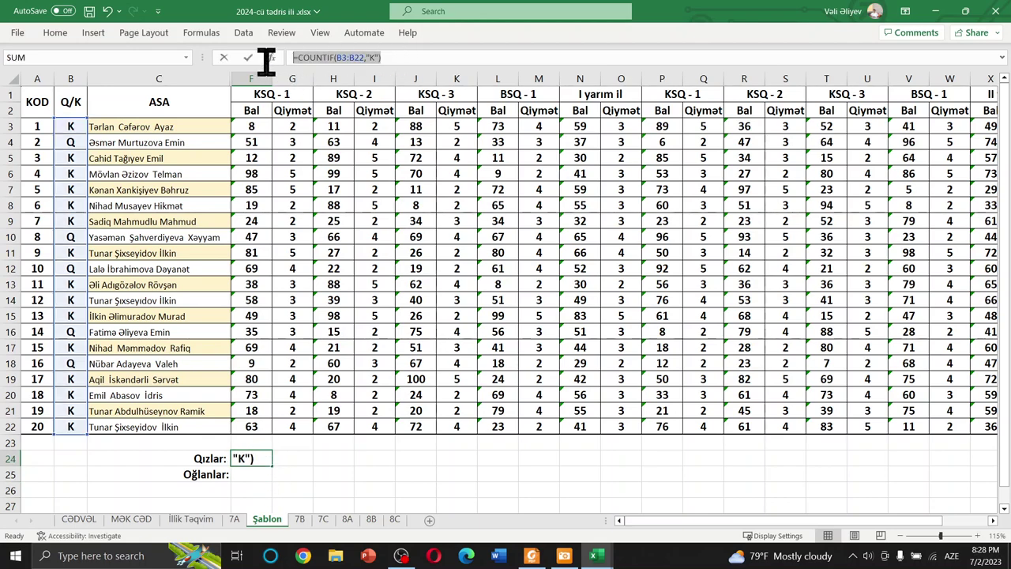
key("Escape")
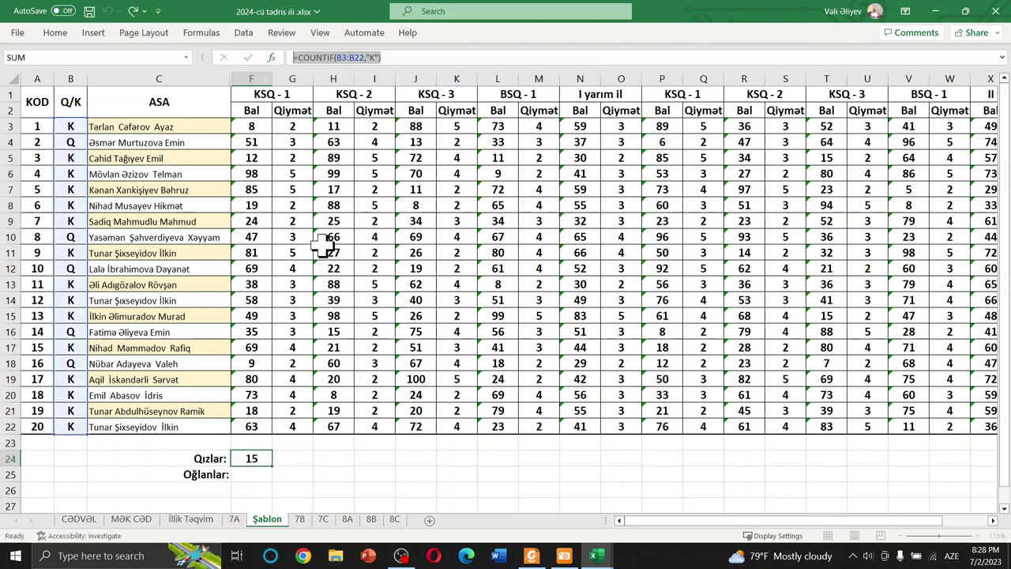
- Paste the COUNTIF formula into F25 and edit it to =COUNTIF(B3:B22,"Q"), giving 5
left_click(245, 474)
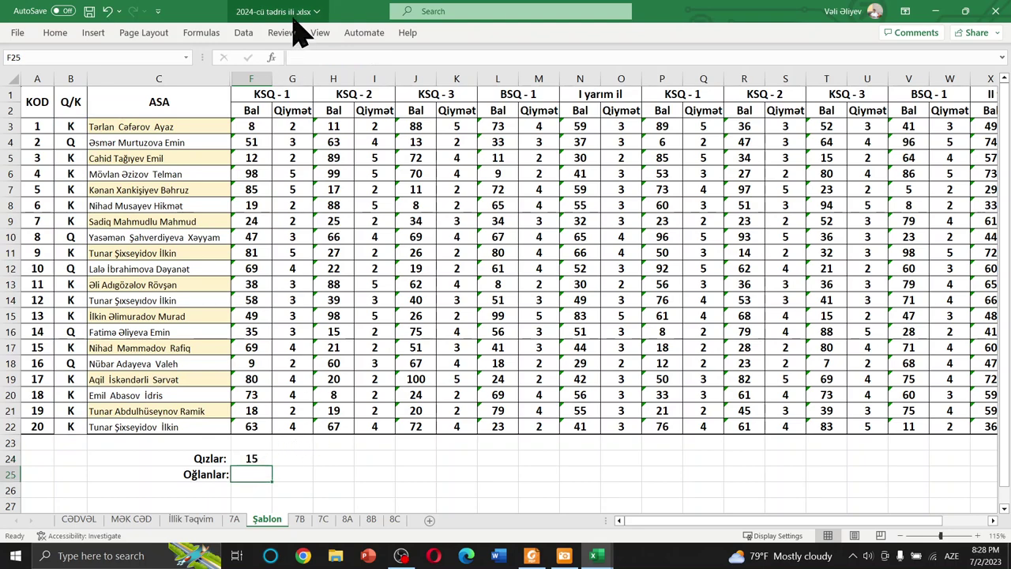
left_click(326, 52)
key("ctrl+v")
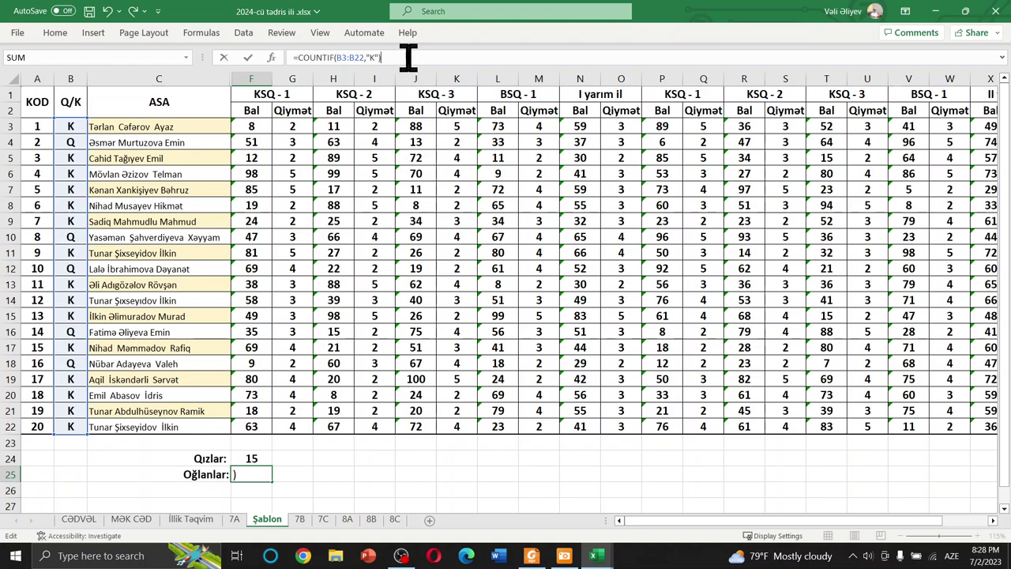
key("Left")
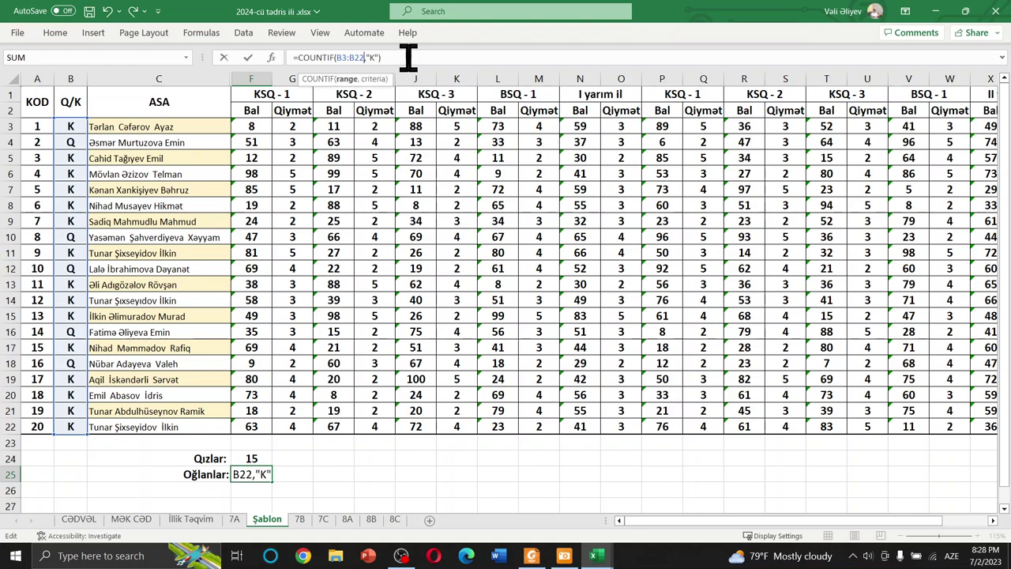
key("BackSpace")
key("BackSpace")
key("BackSpace")
key("BackSpace")
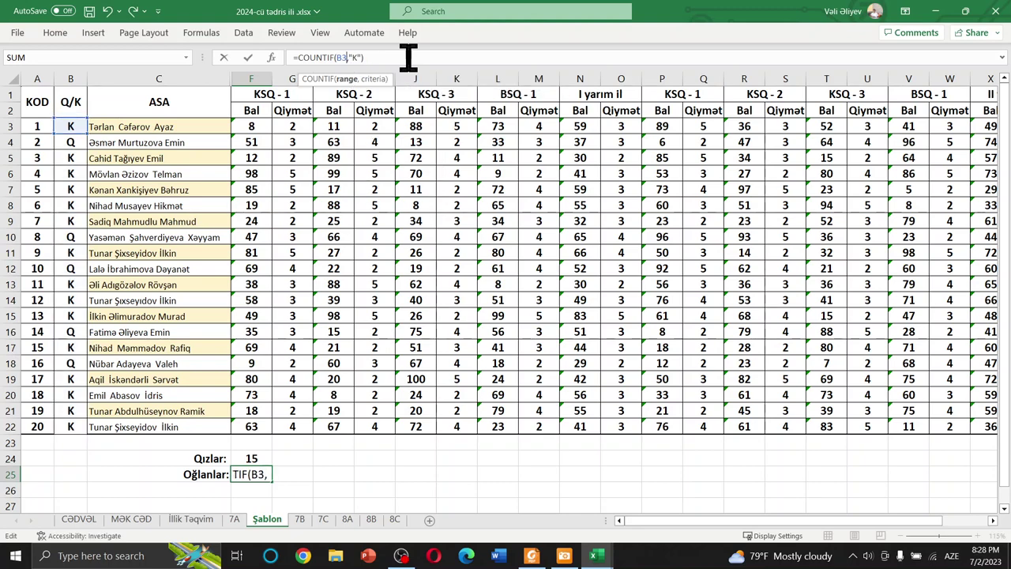
key("BackSpace")
key("BackSpace")
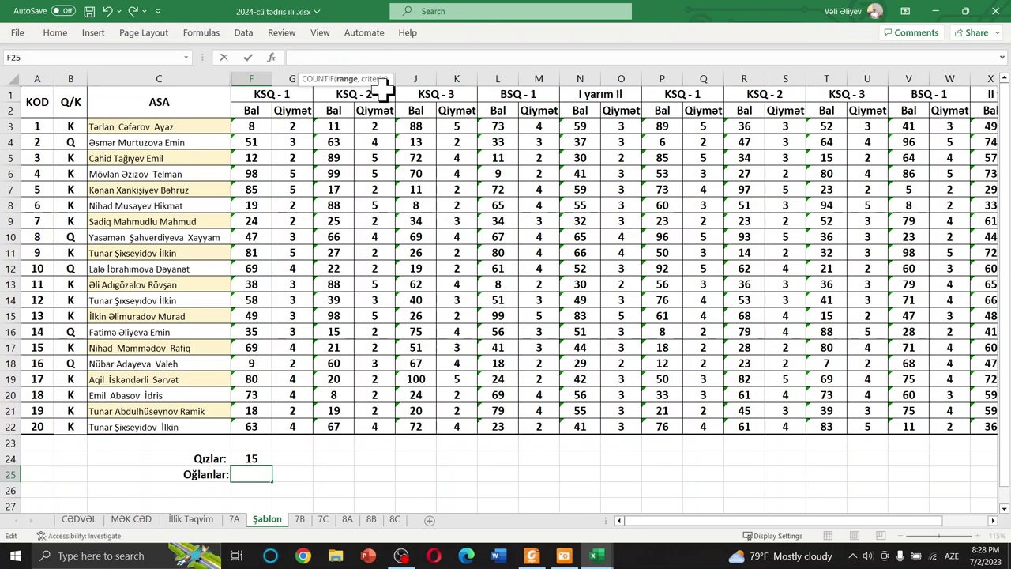
type("B3:B22,\"K\")")
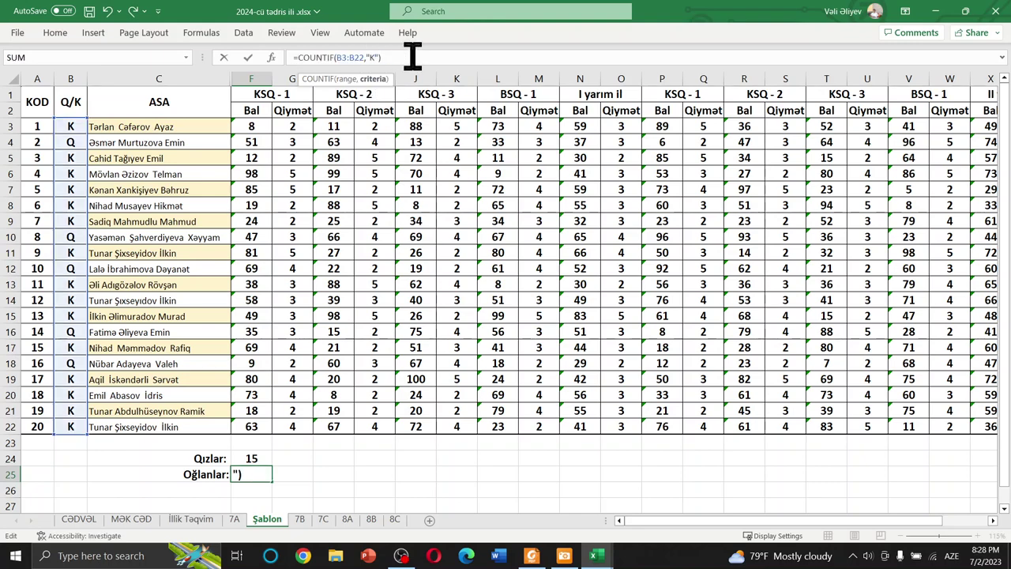
left_click(441, 54)
key("End")
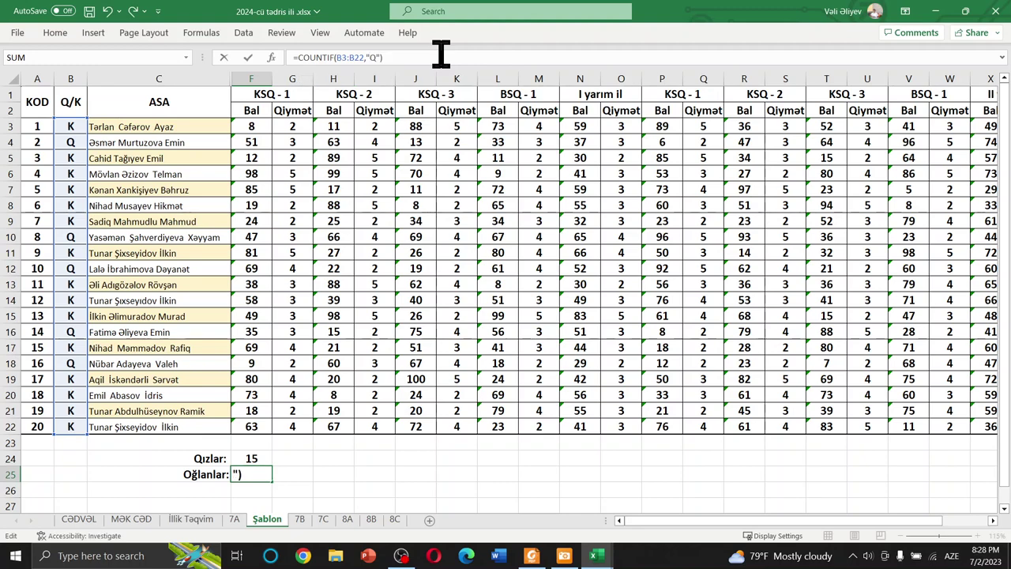
key("Return")
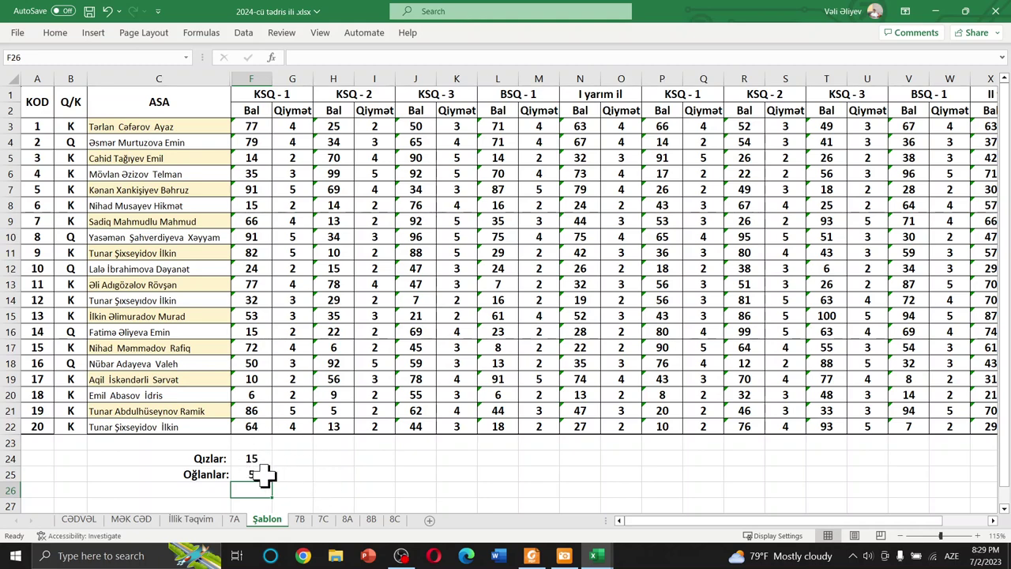
- Select columns A:B and hide them from the column header menu
left_click(73, 68)
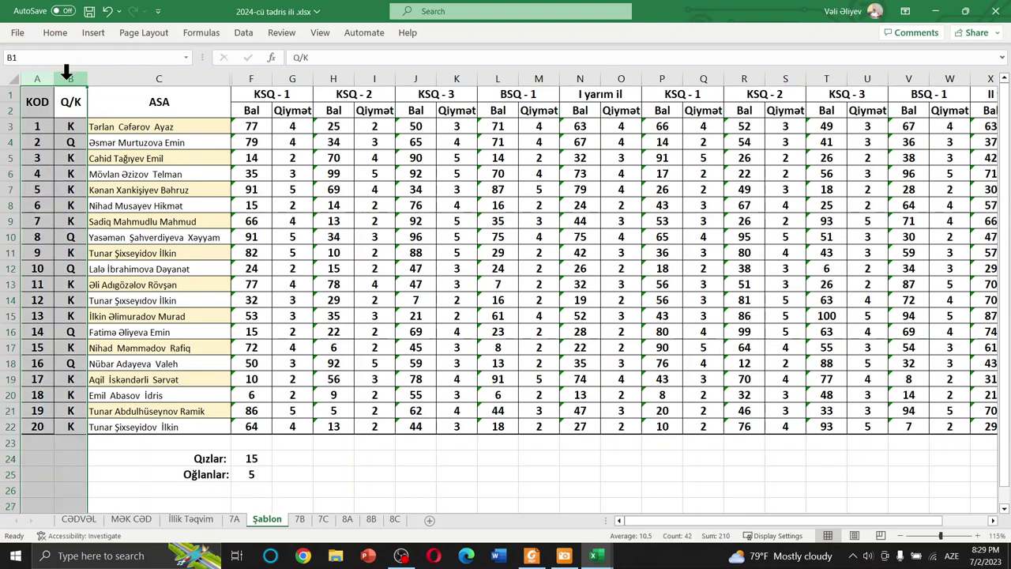
right_click(69, 82)
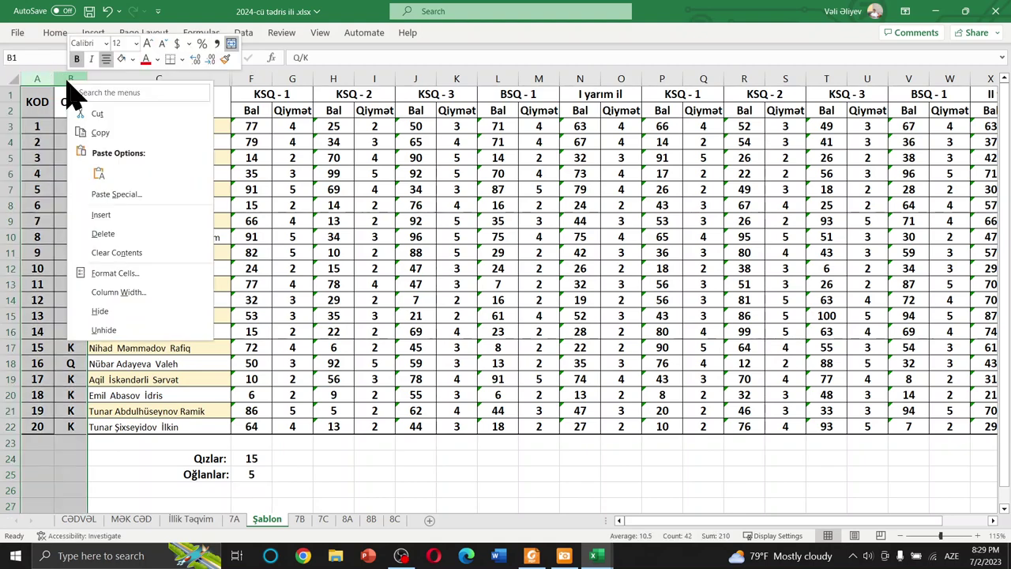
left_click(121, 313)
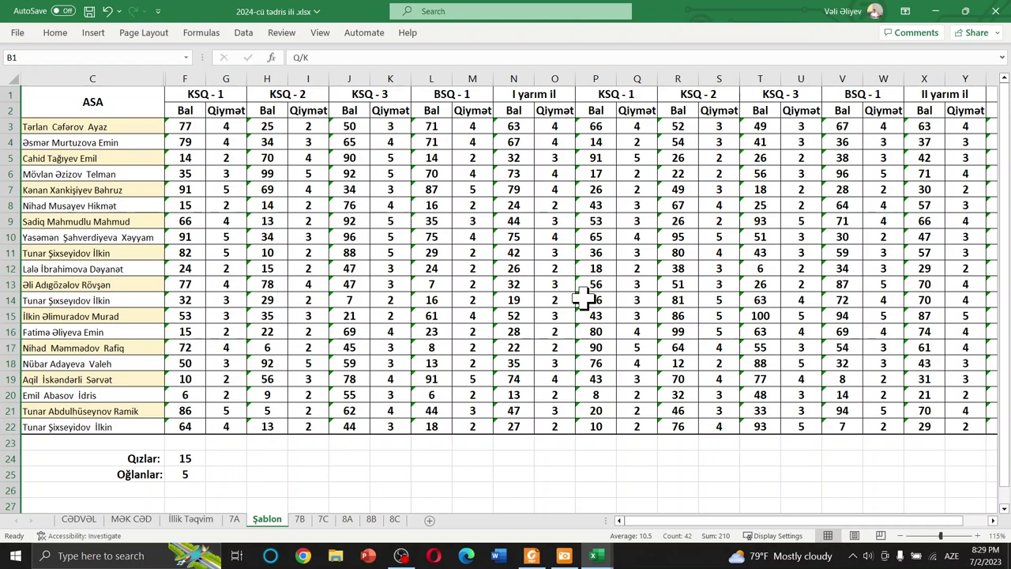
scroll(545, 299, "down", 1, "ctrl")
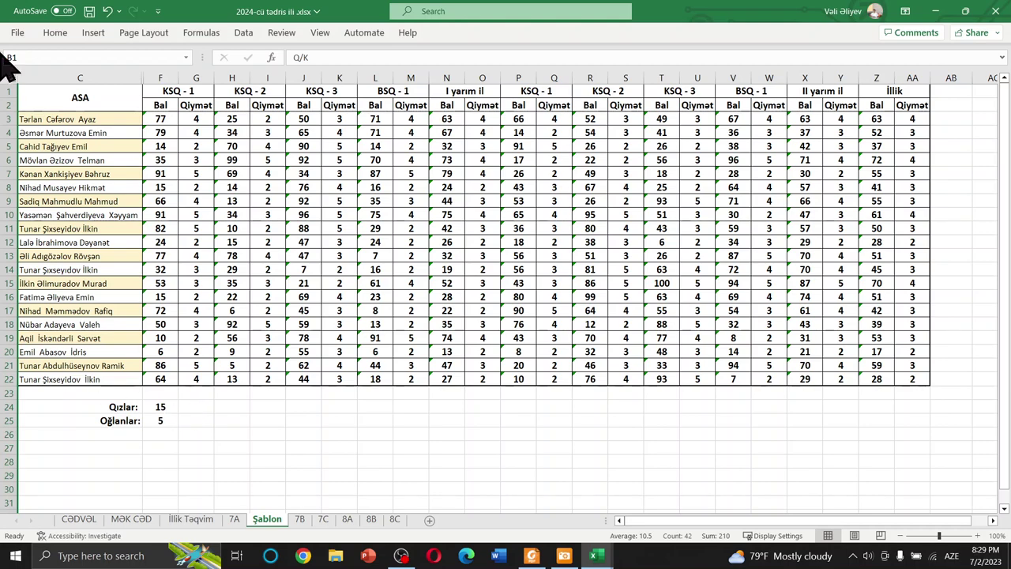
mouse_move(67, 95)
left_mouse_down()
mouse_move(901, 380)
mouse_move(904, 447)
left_mouse_up()
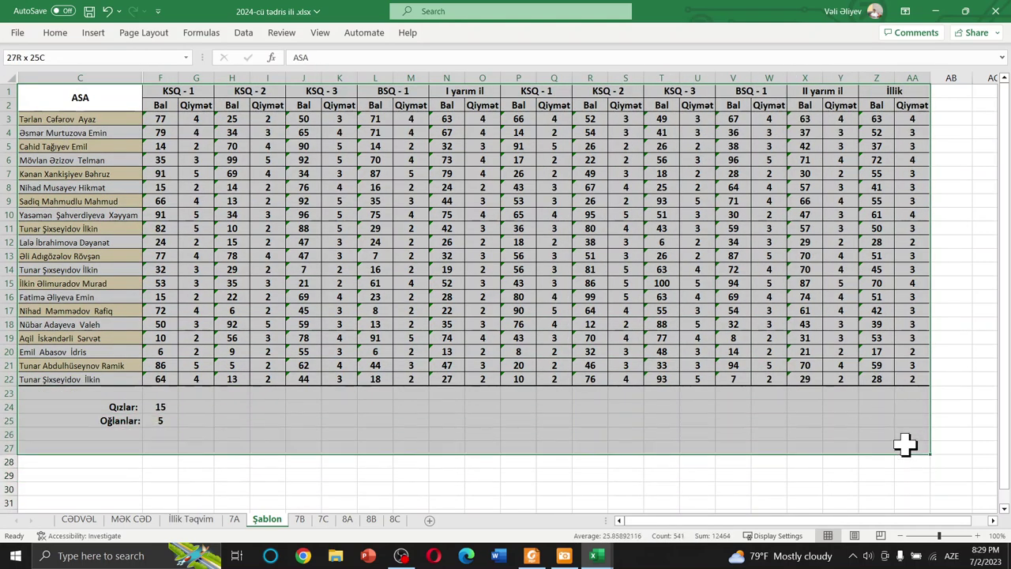
left_click(618, 418)
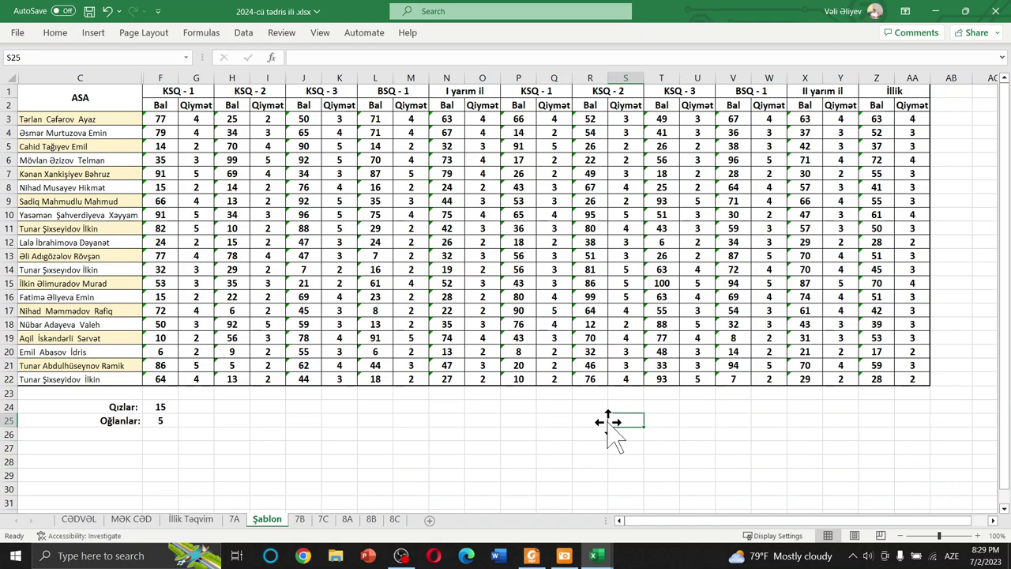